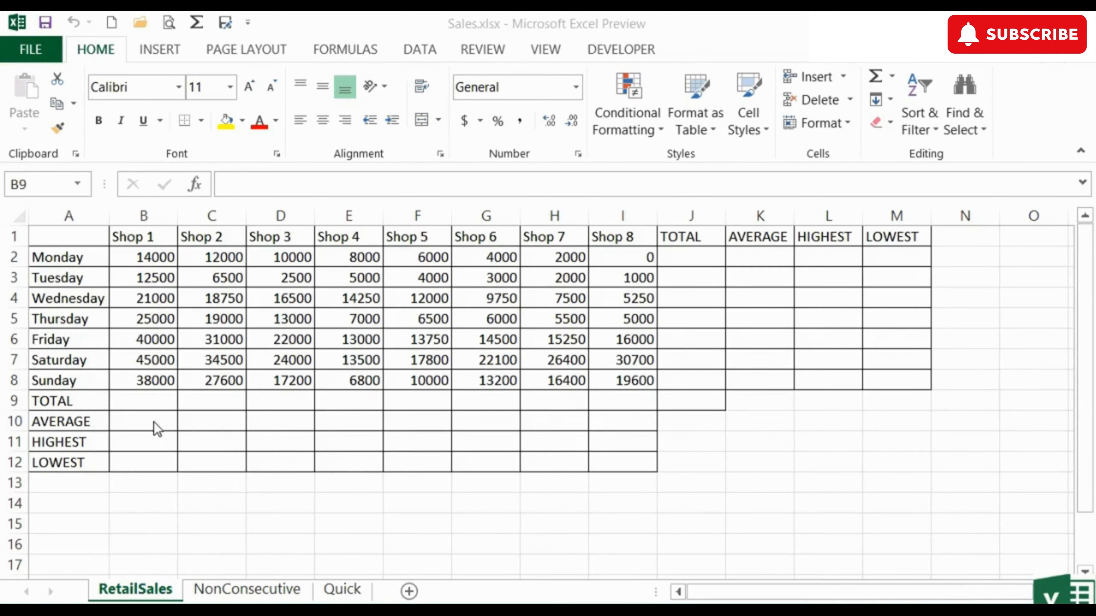
# Step: Total Shop 1's Monday to Sunday sales in B9 with a SUM formula over B2:B8, and review the formula
pyautogui.click(151, 404)
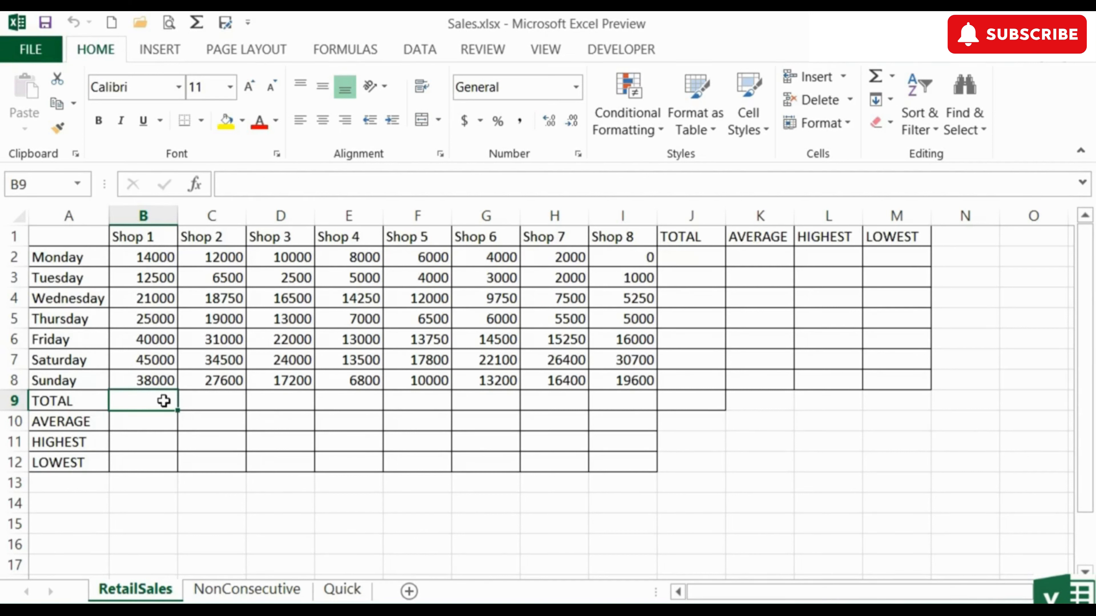
pyautogui.write('=sum')
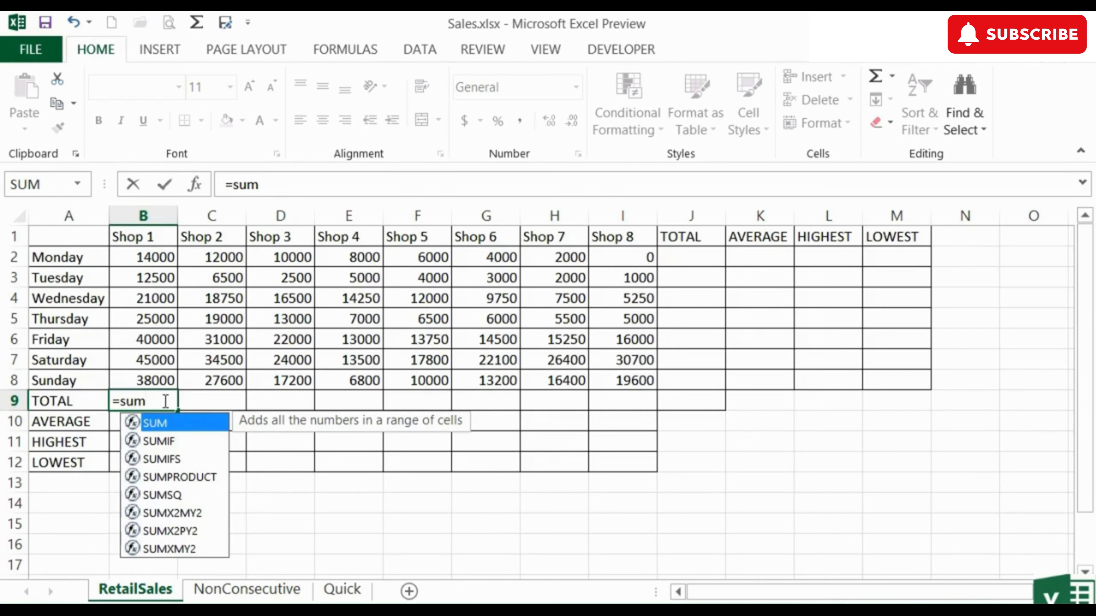
pyautogui.write('(')
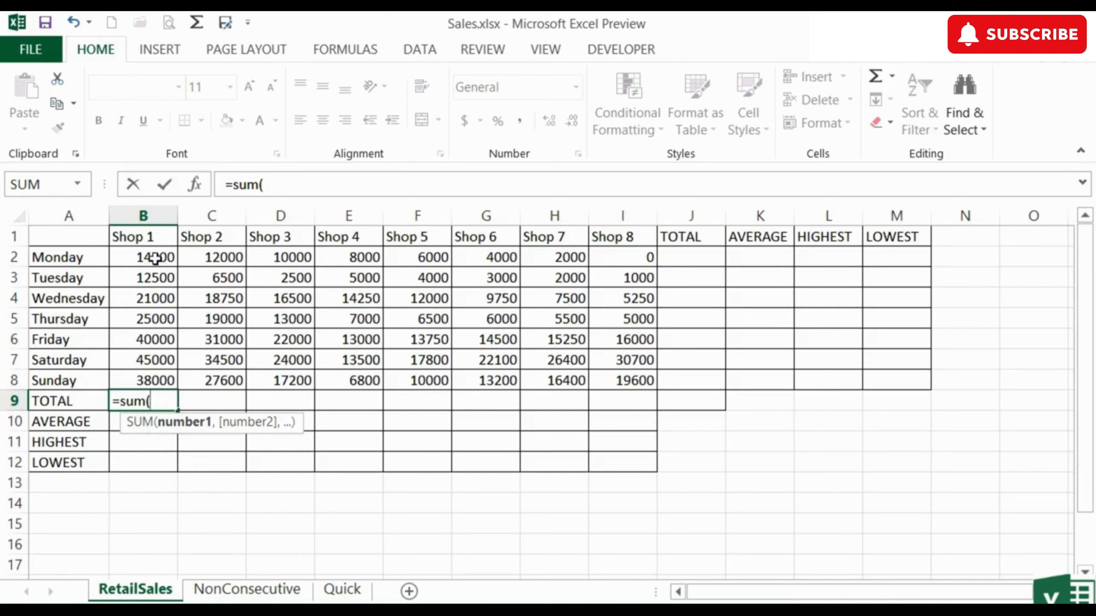
pyautogui.moveTo(155, 258); pyautogui.dragTo(152, 381)
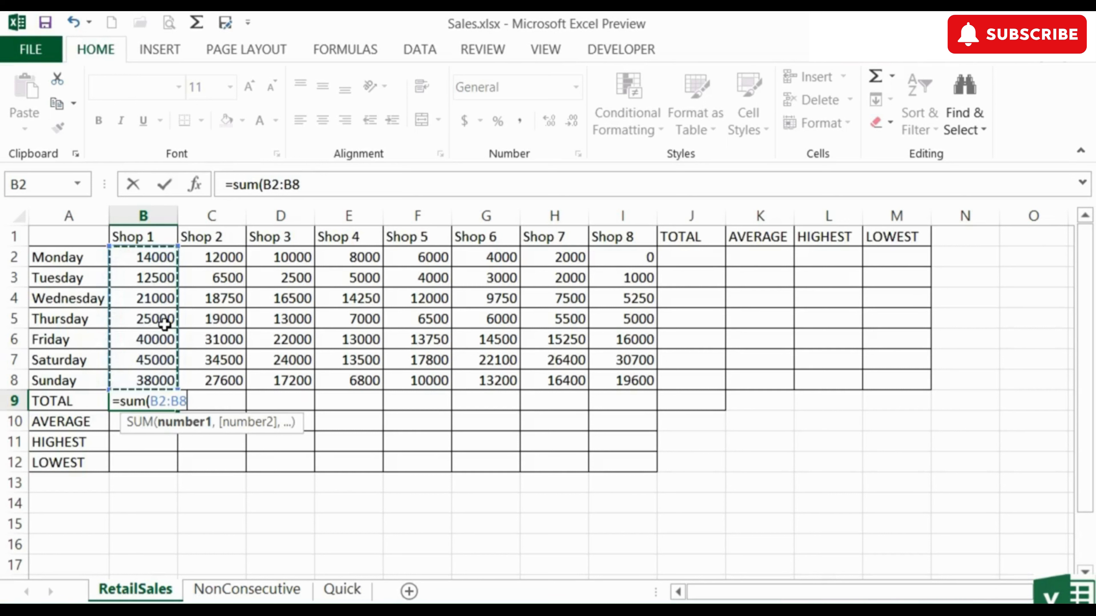
pyautogui.press('Return')
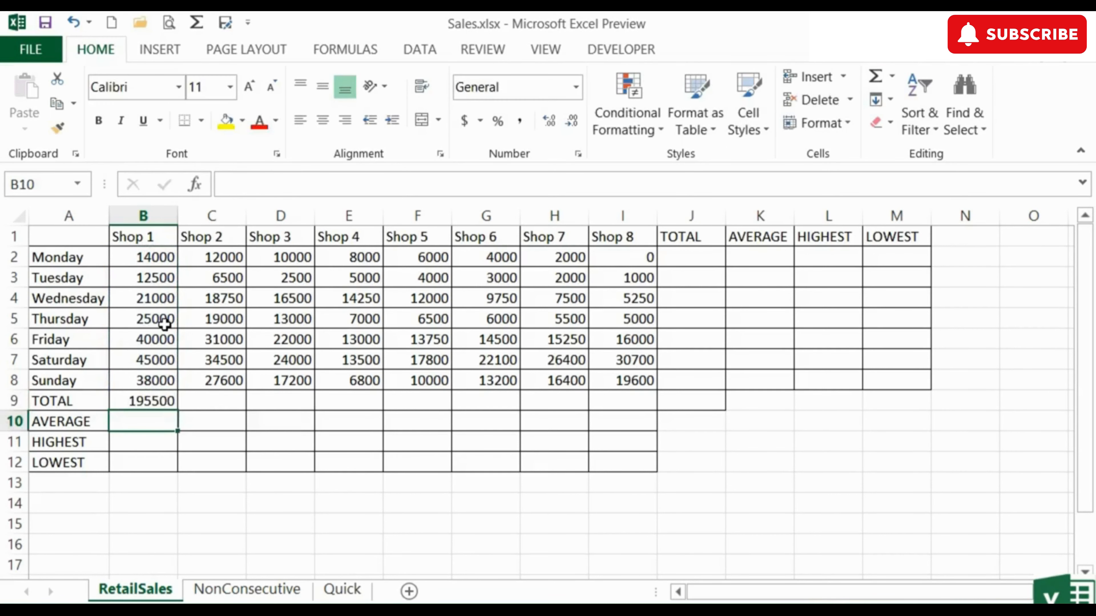
pyautogui.press('Up')
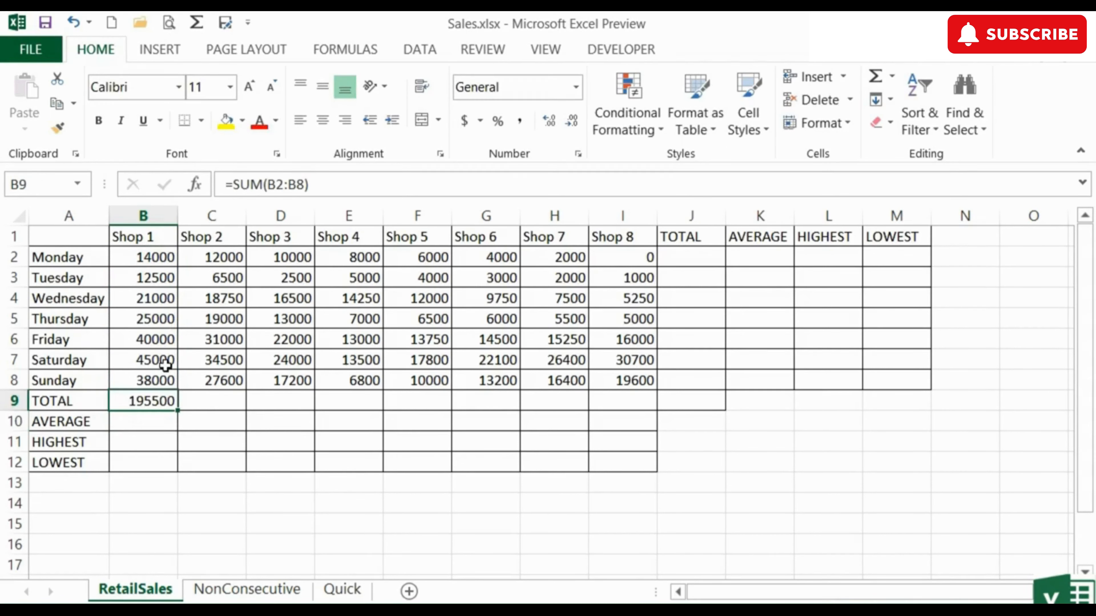
pyautogui.doubleClick(149, 401)
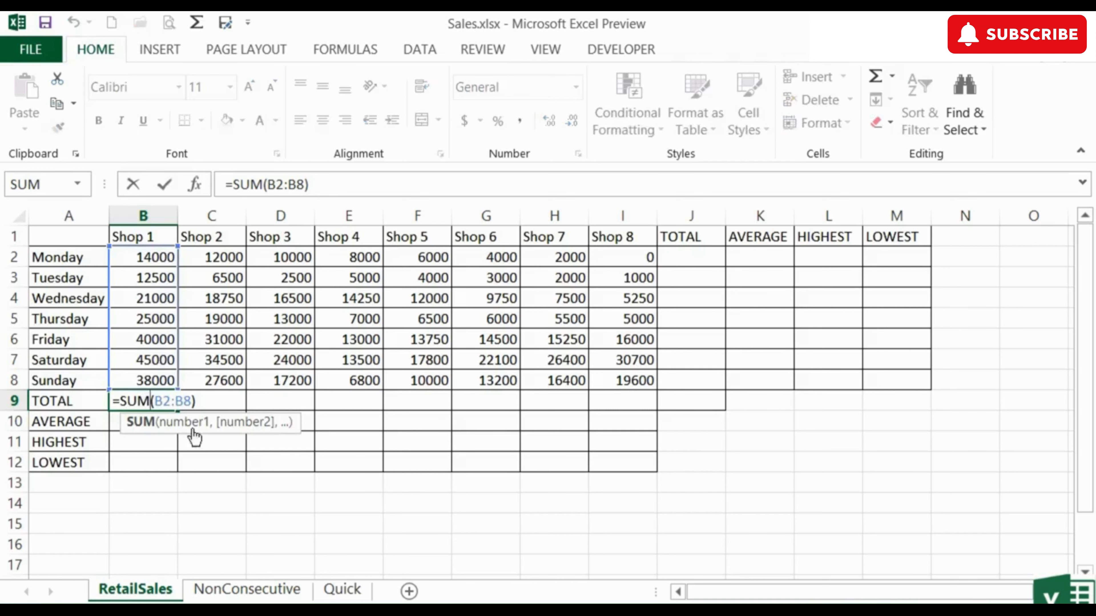
pyautogui.click(214, 406)
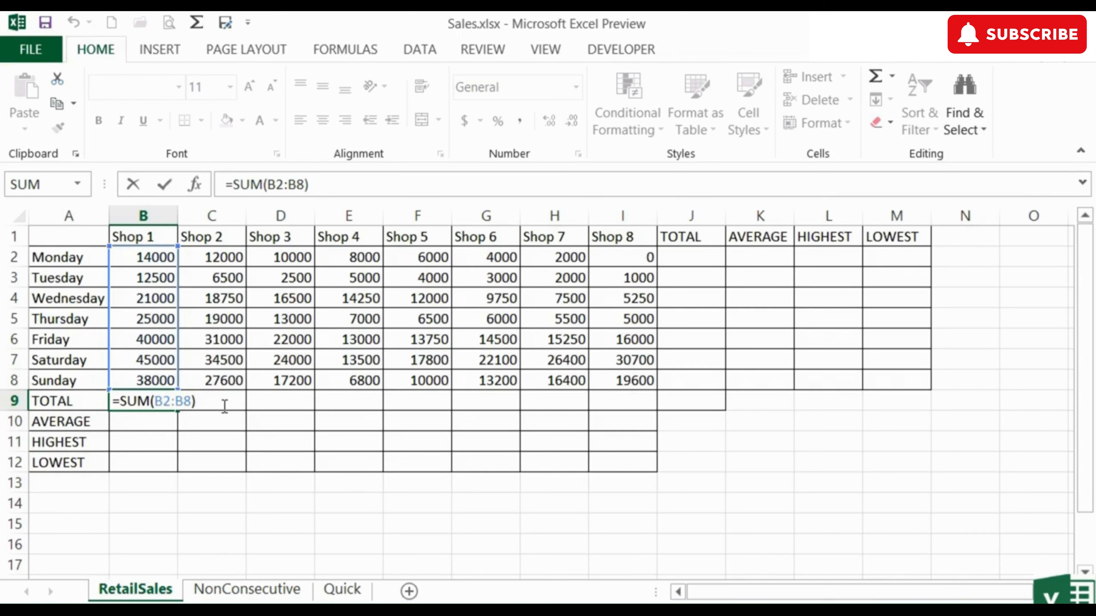
pyautogui.press('Return')
# Step: Total Shop 2's sales in C9 using AutoSum with the range C2:C8
pyautogui.click(224, 401)
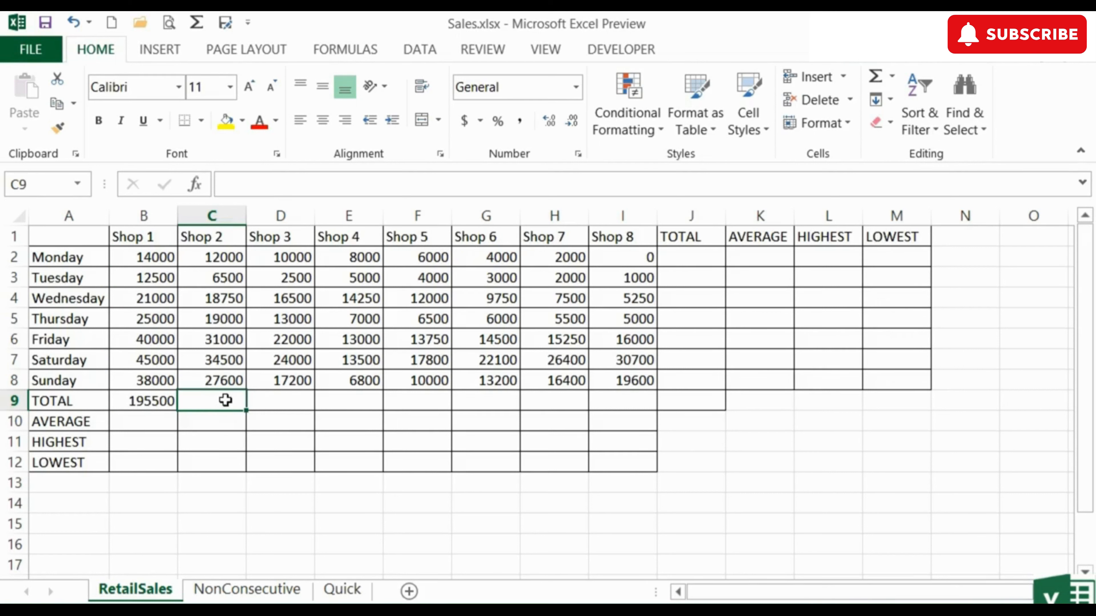
pyautogui.click(876, 82)
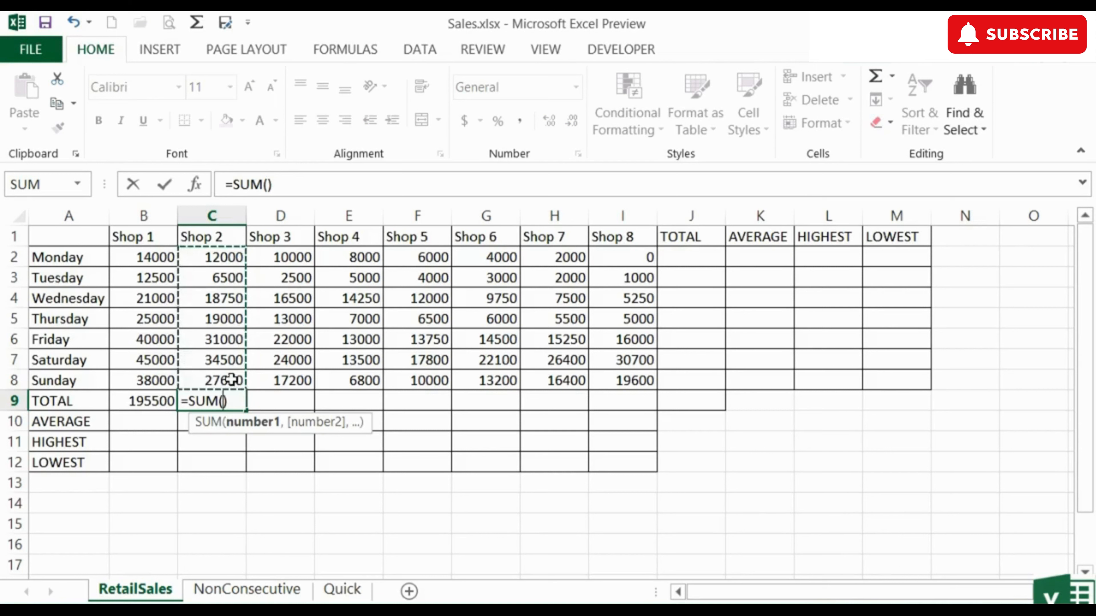
pyautogui.moveTo(232, 380); pyautogui.dragTo(226, 260)
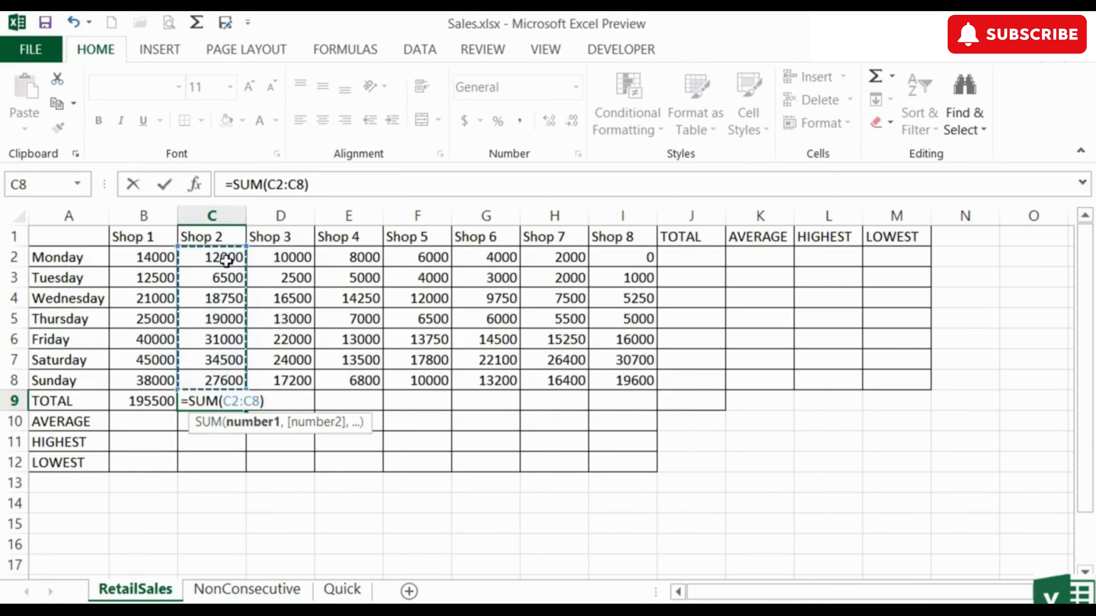
pyautogui.press('Return')
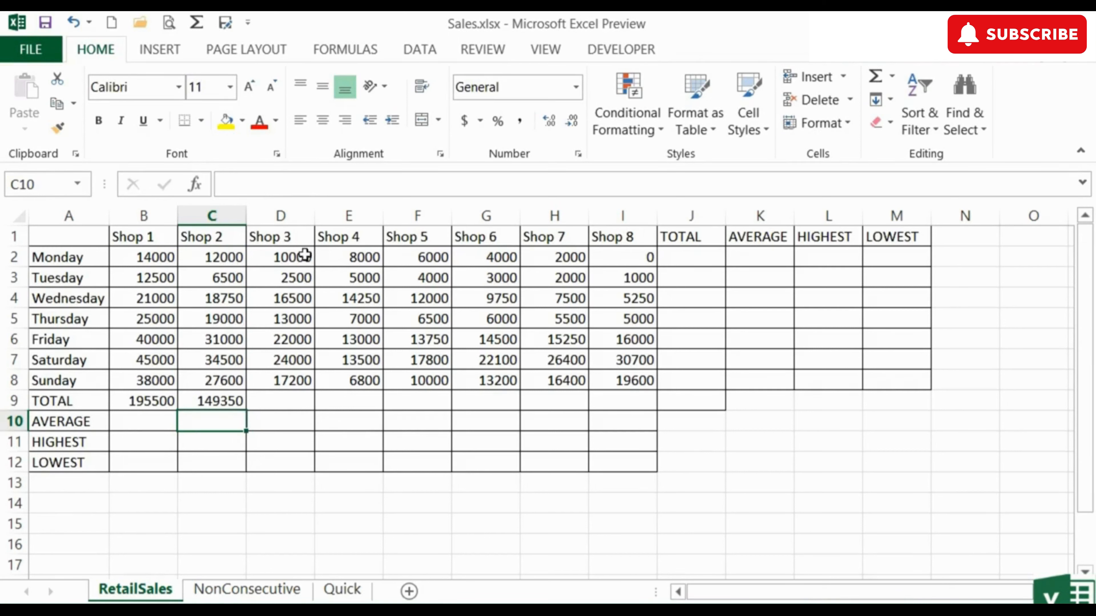
# Step: Select Shop 3's sales in D2:D8, total them with AutoSum, and check the formula in D9
pyautogui.moveTo(295, 254); pyautogui.dragTo(295, 378)
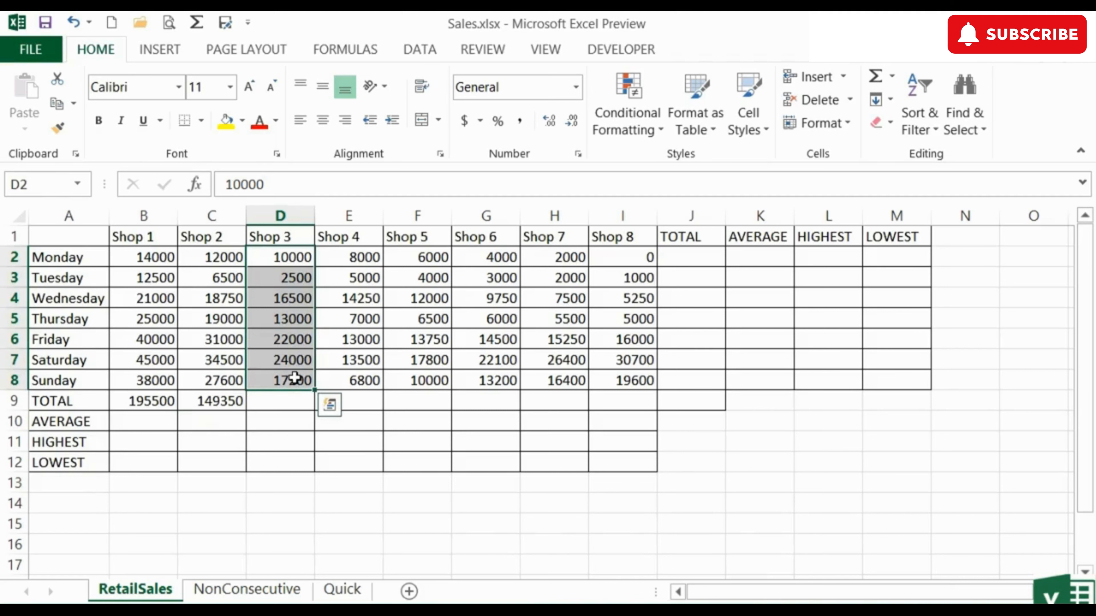
pyautogui.click(875, 80)
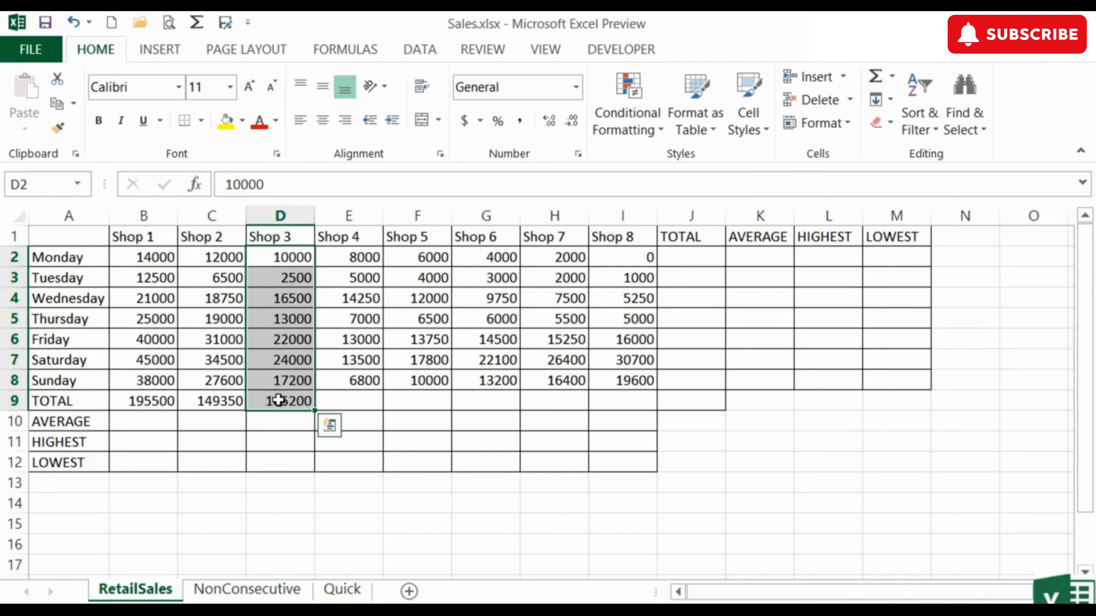
pyautogui.click(279, 401)
pyautogui.doubleClick(281, 400)
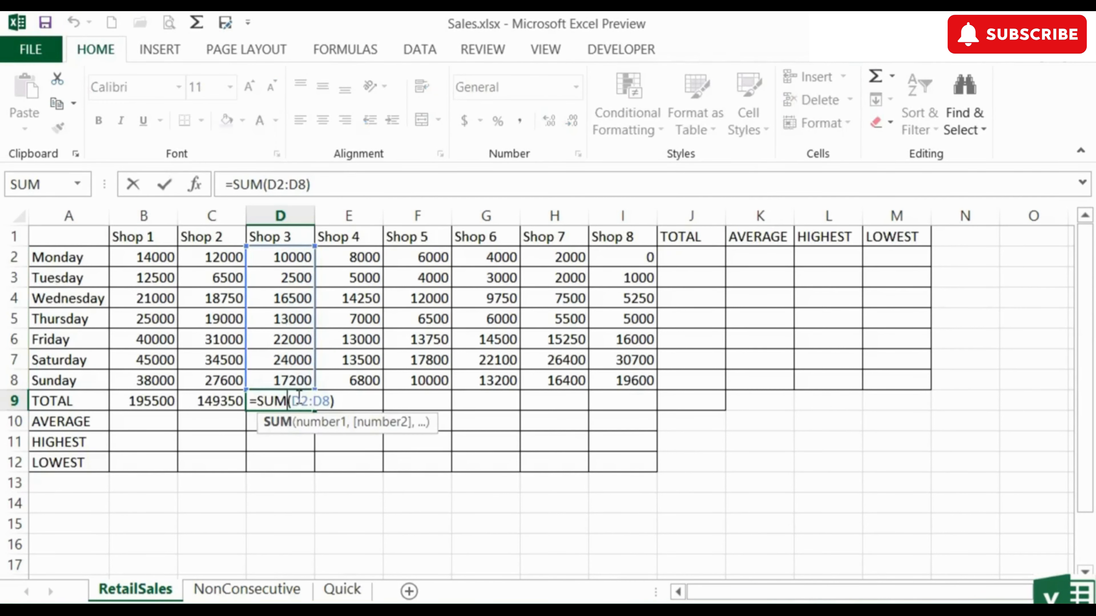
pyautogui.press('Escape')
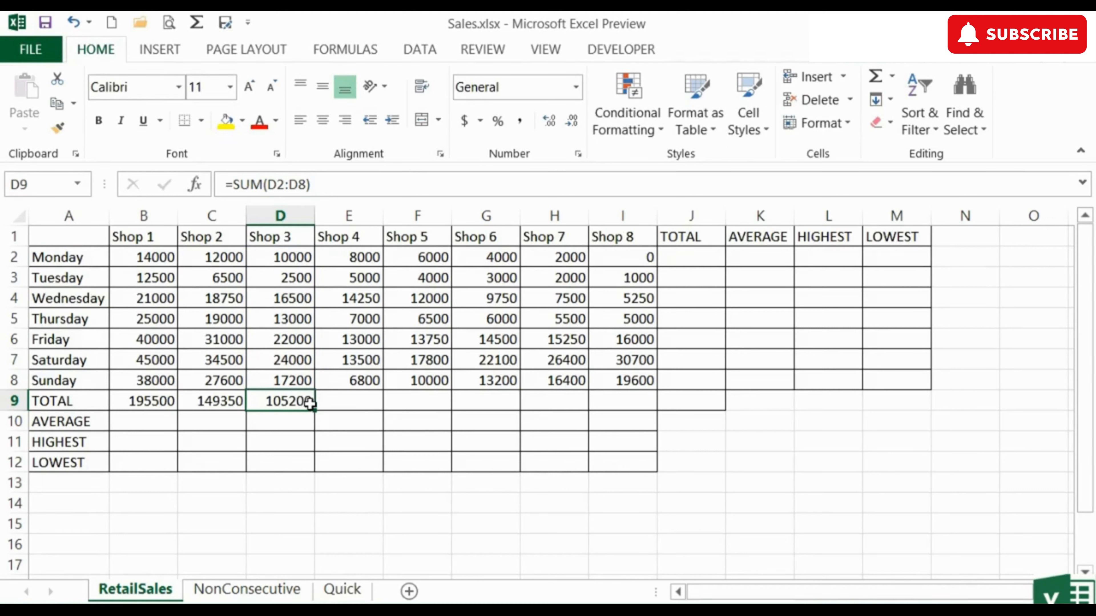
# Step: Select Shop 4's sales in E2:E8, total them with AutoSum, and check the formula in E9
pyautogui.moveTo(362, 257); pyautogui.dragTo(357, 380)
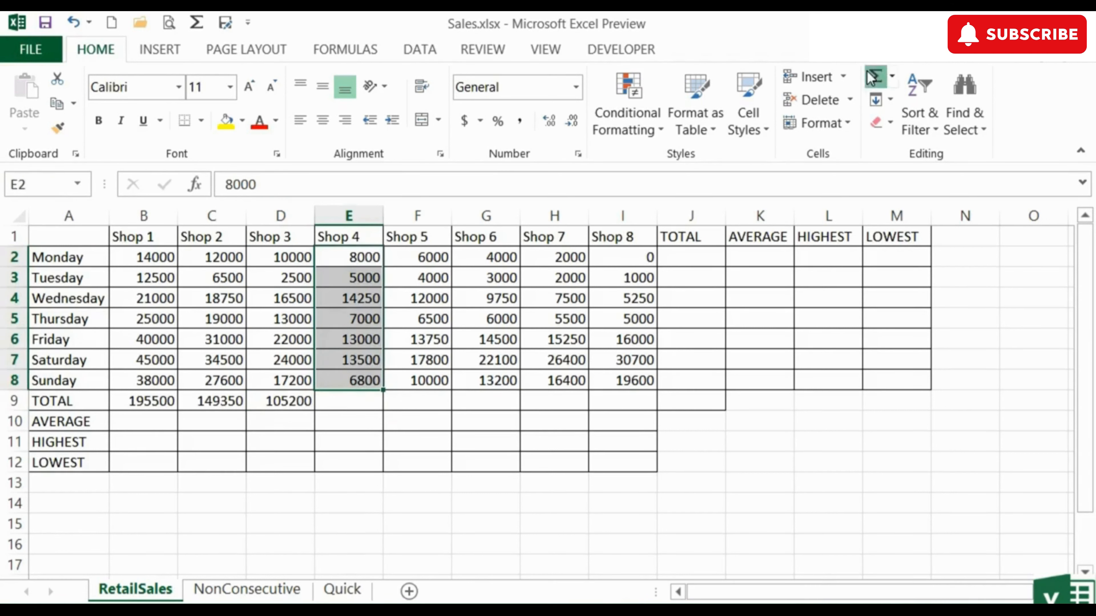
pyautogui.click(874, 76)
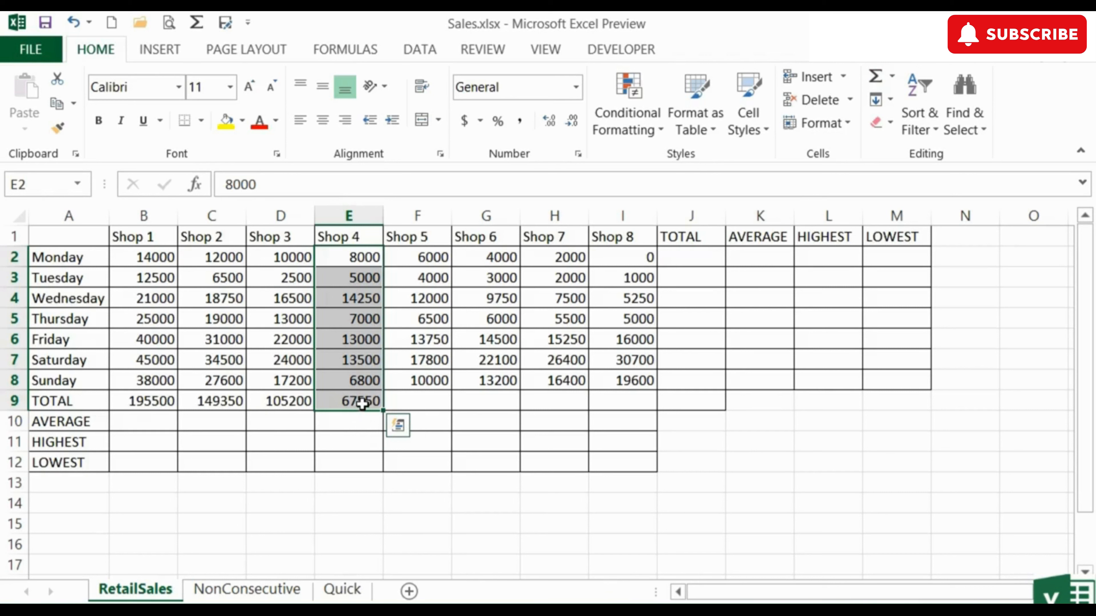
pyautogui.click(363, 404)
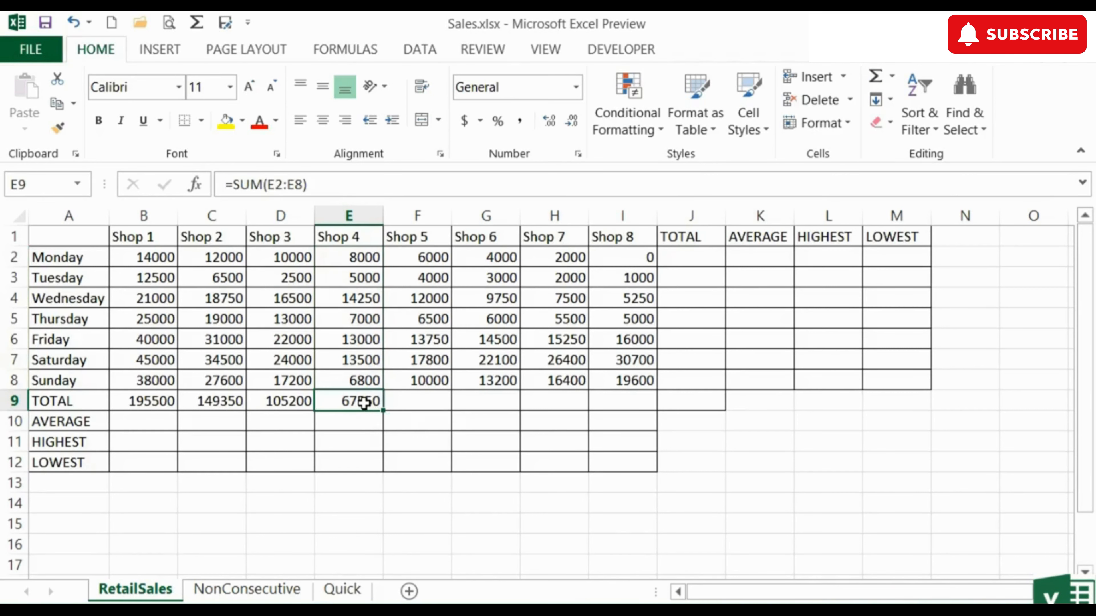
pyautogui.doubleClick(364, 403)
pyautogui.press('Return')
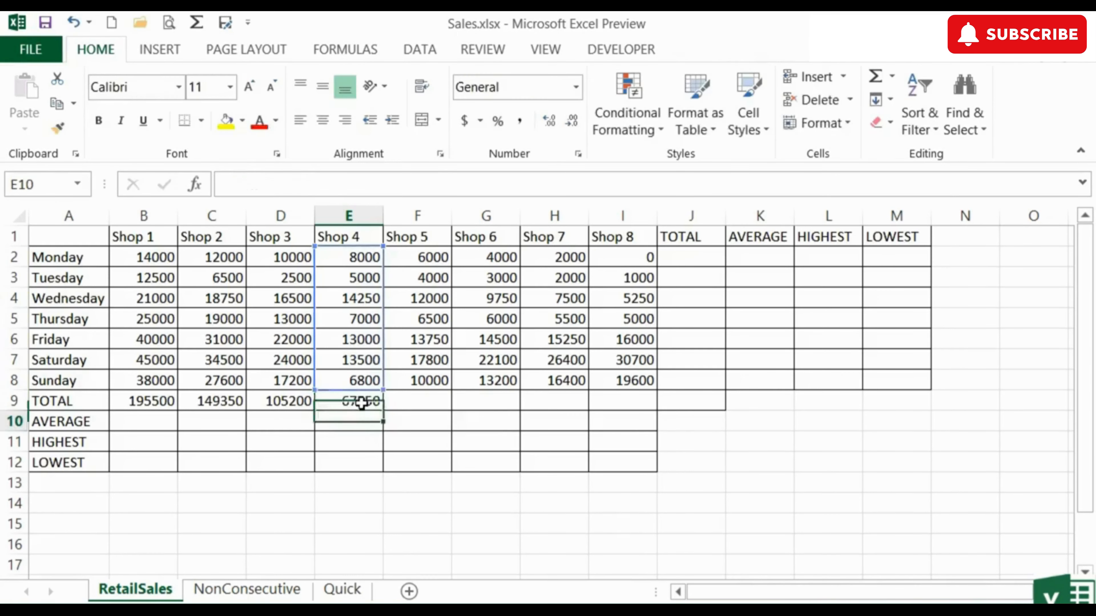
# Step: Change Shop 4's Thursday sales figure to 8000
pyautogui.click(361, 313)
pyautogui.write('8000')
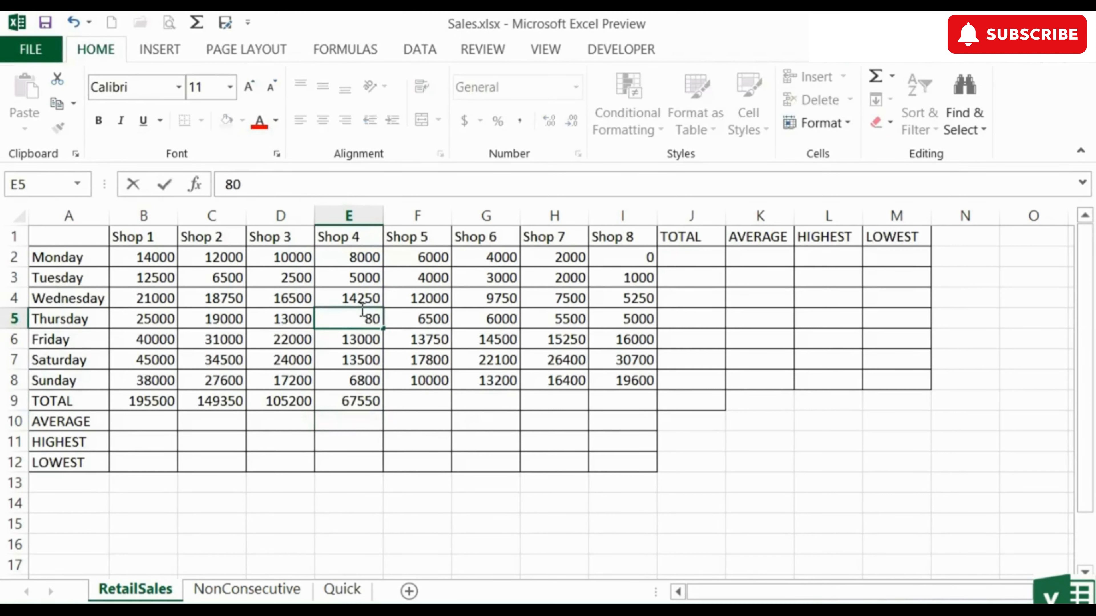
pyautogui.press('Return')
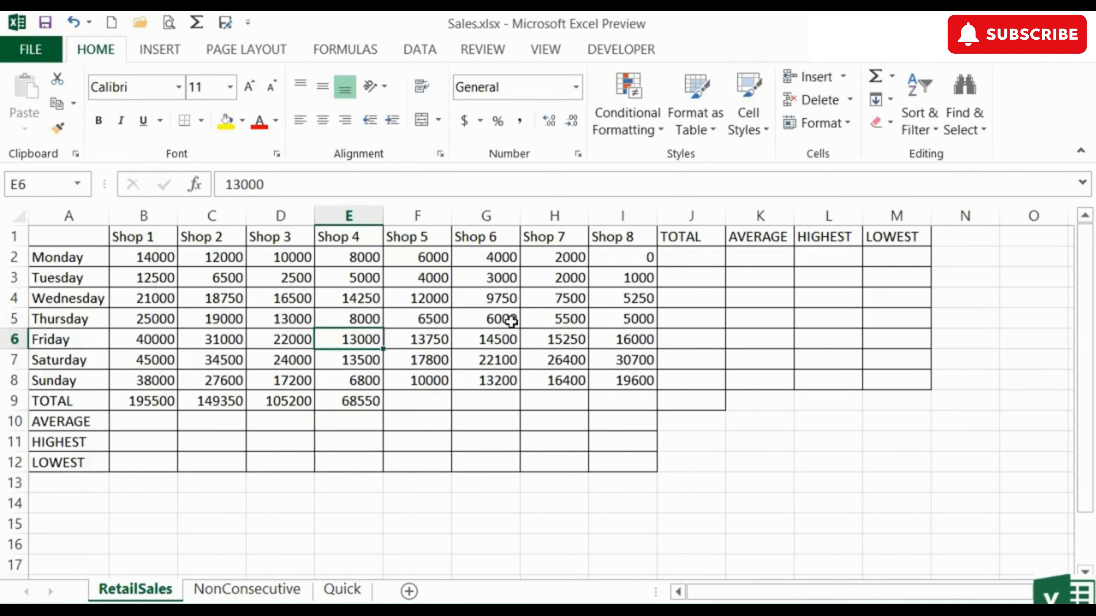
# Step: Total Shops 5 to 8 at once by applying AutoSum to F2:I9, including the empty TOTAL cells
pyautogui.moveTo(423, 260); pyautogui.dragTo(628, 399)
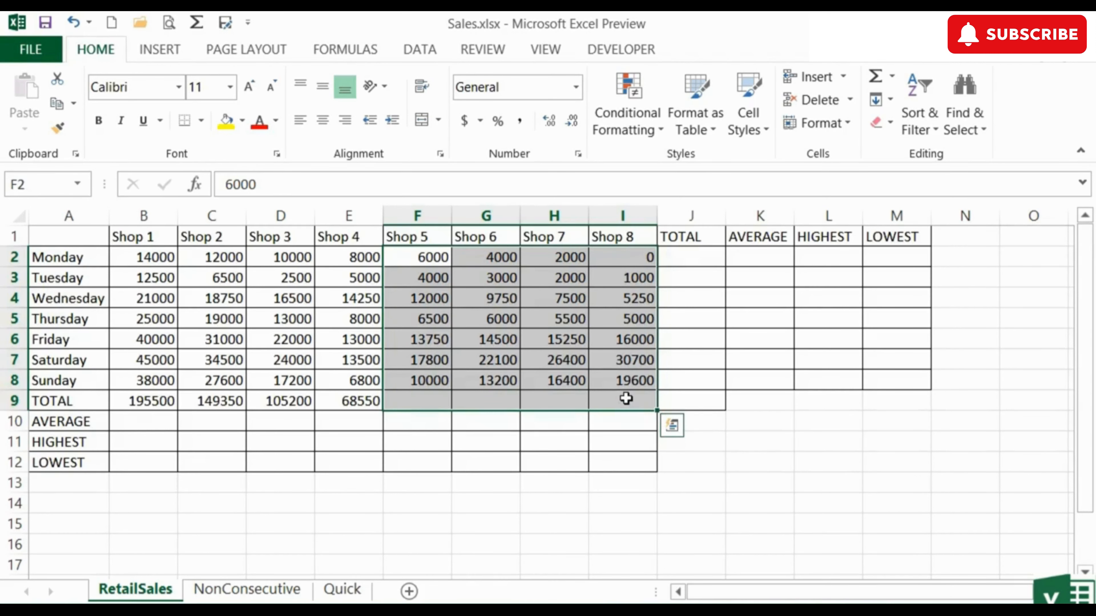
pyautogui.click(878, 83)
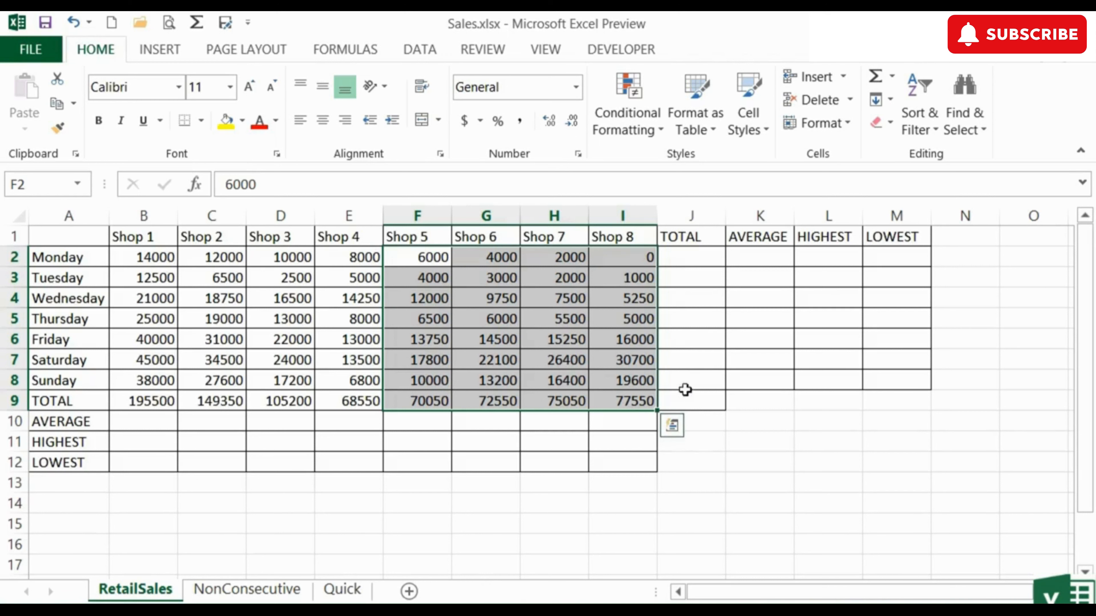
# Step: Total Monday's sales across all shops by applying AutoSum to B2:I2, and check the formula in J2
pyautogui.click(696, 260)
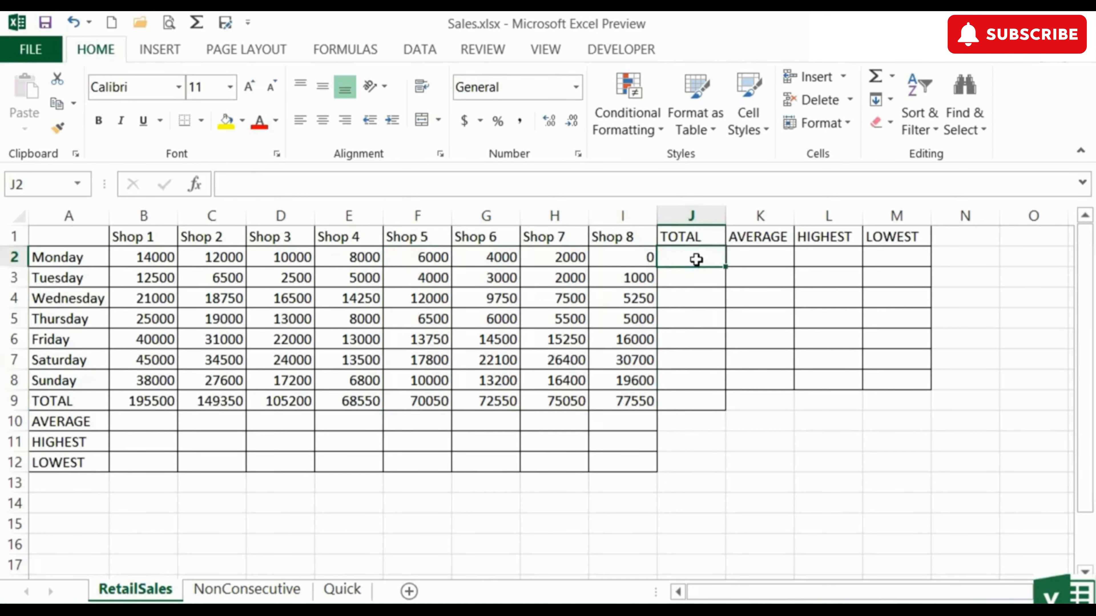
pyautogui.moveTo(147, 258); pyautogui.dragTo(633, 257)
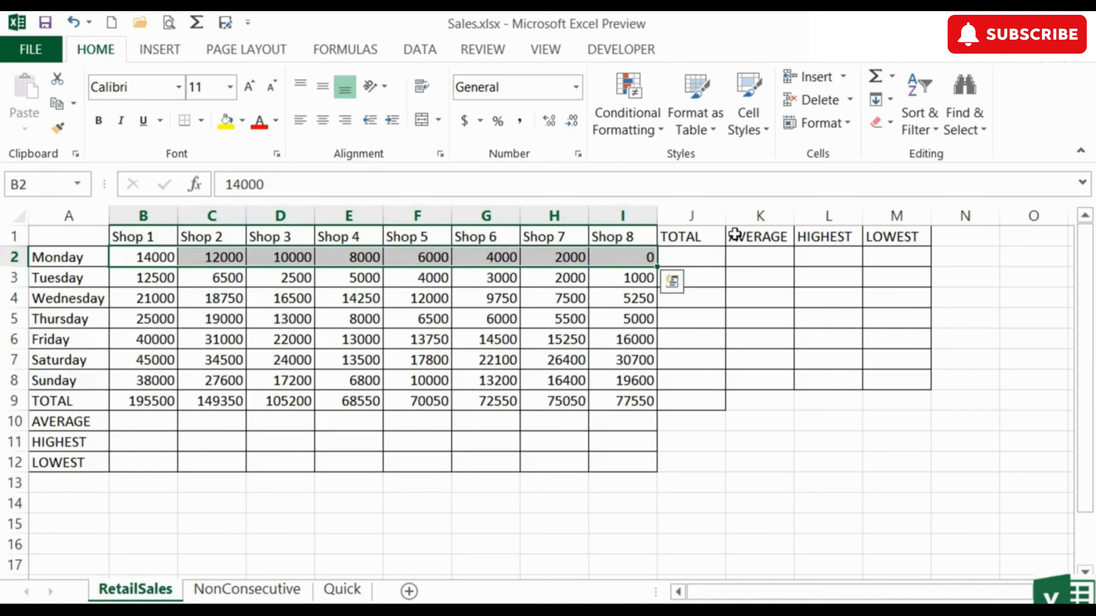
pyautogui.click(874, 87)
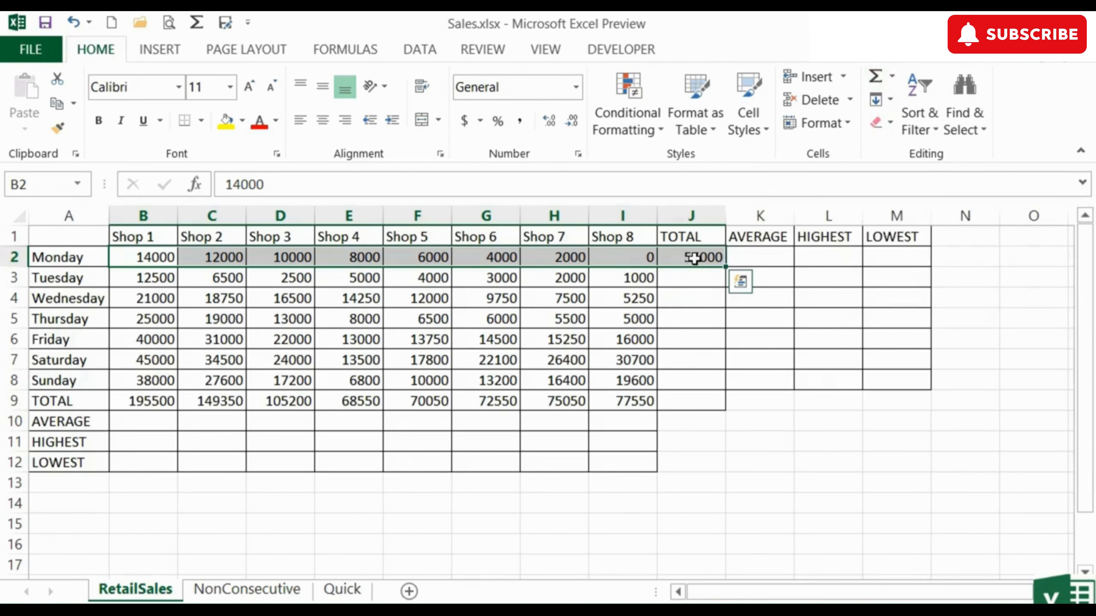
pyautogui.click(694, 258)
pyautogui.doubleClick(697, 259)
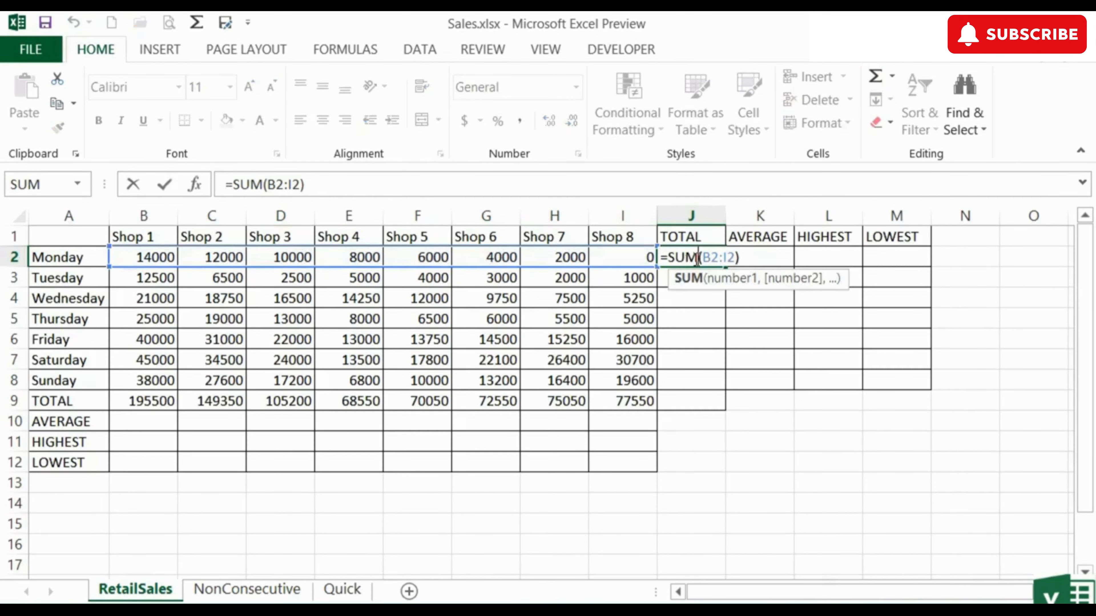
pyautogui.press('Return')
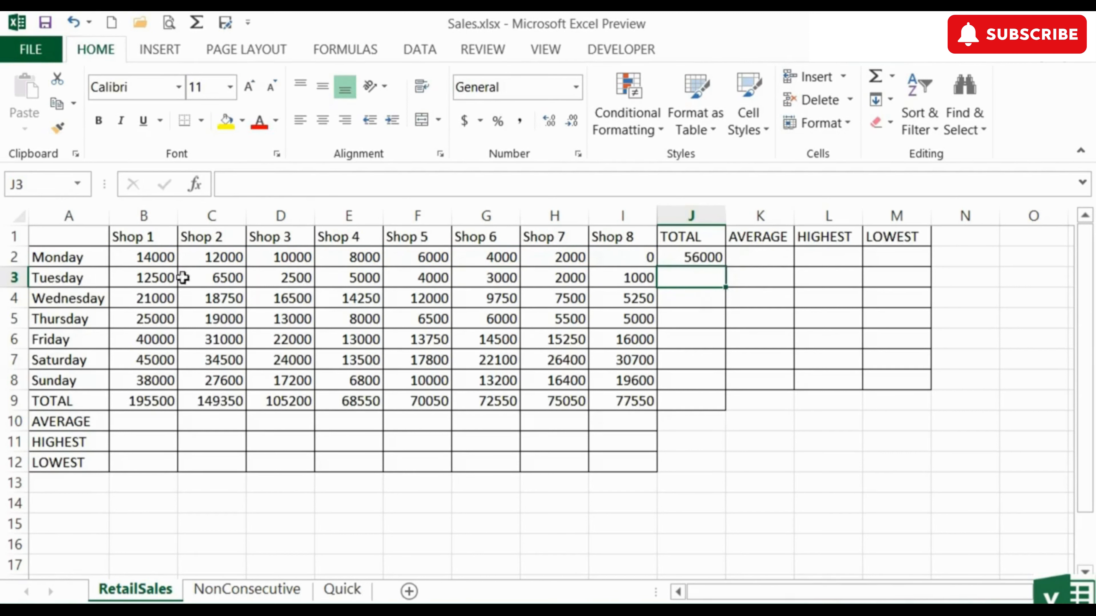
# Step: Apply AutoSum to B3:J9 to fill the remaining TOTAL column cells, and check the formulas in J3 through J9
pyautogui.moveTo(157, 279); pyautogui.dragTo(681, 392)
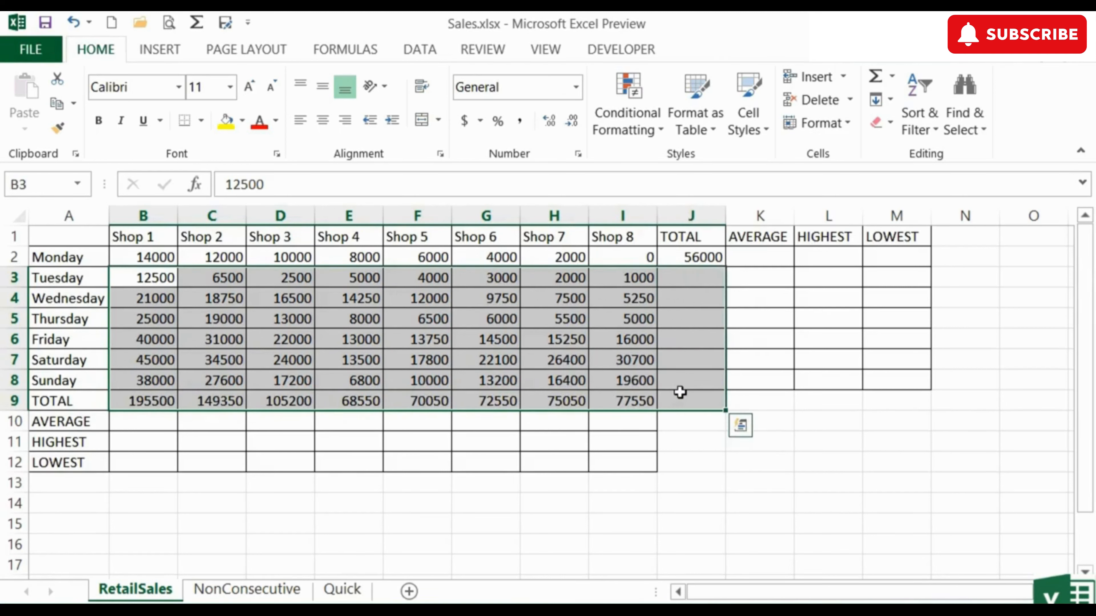
pyautogui.click(877, 80)
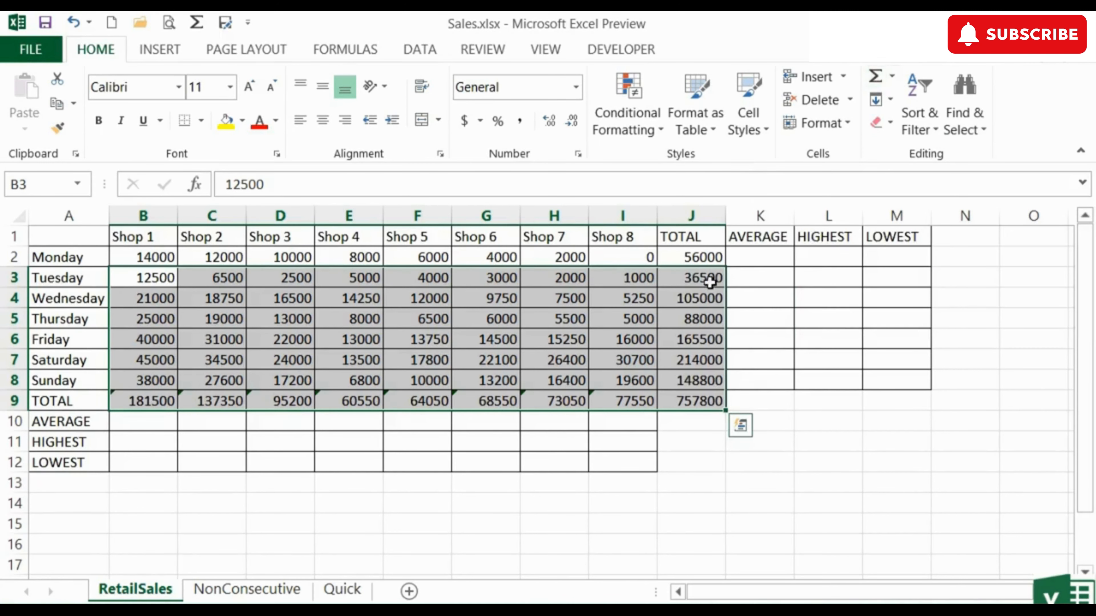
pyautogui.click(704, 277)
pyautogui.click(705, 298)
pyautogui.click(704, 319)
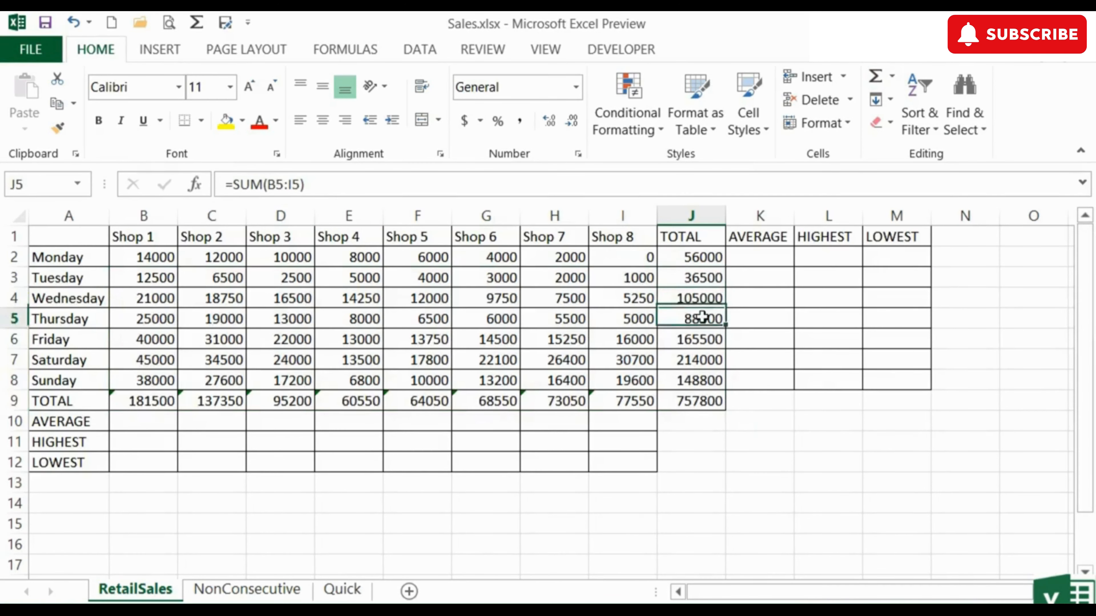
pyautogui.click(700, 337)
pyautogui.click(697, 358)
pyautogui.click(698, 380)
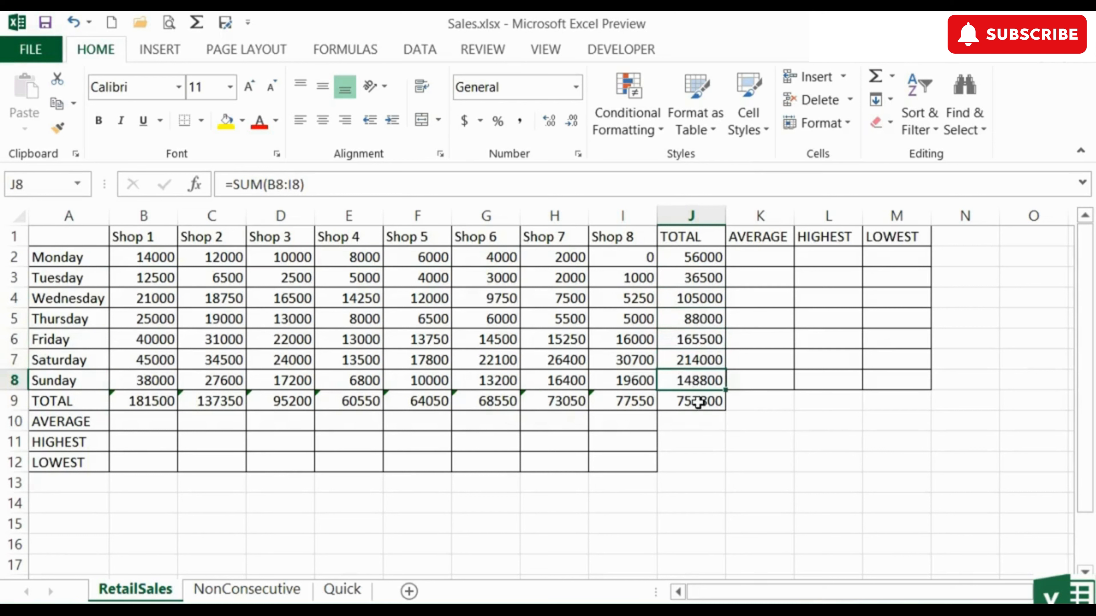
pyautogui.click(698, 402)
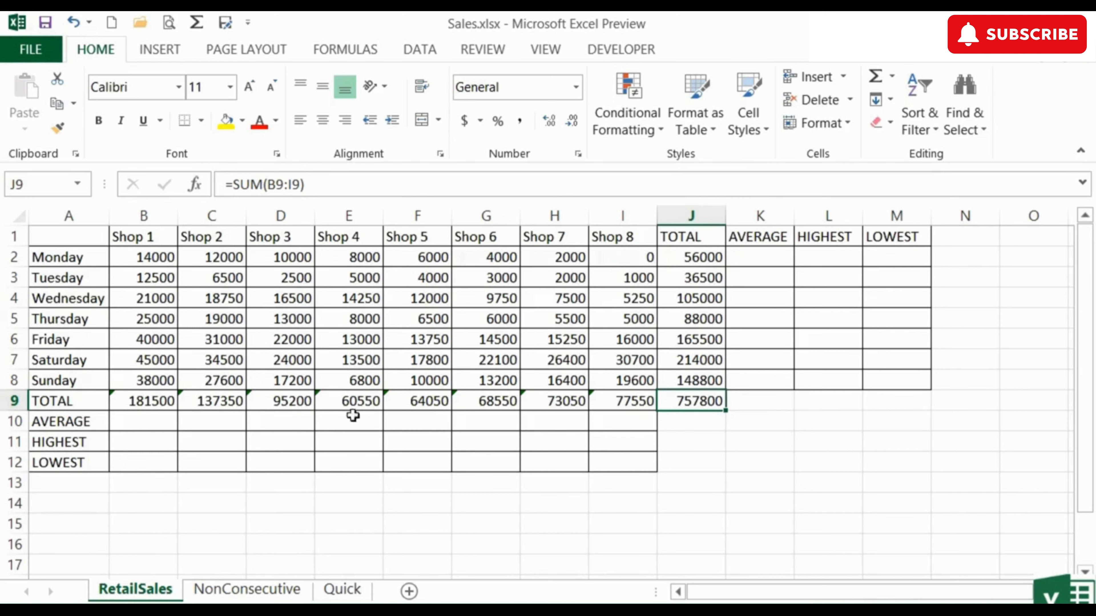
# Step: Open the NonConsecutive sheet and examine the separated Monday Fruit cells B2, B7 and B12 in the three tables
pyautogui.click(270, 590)
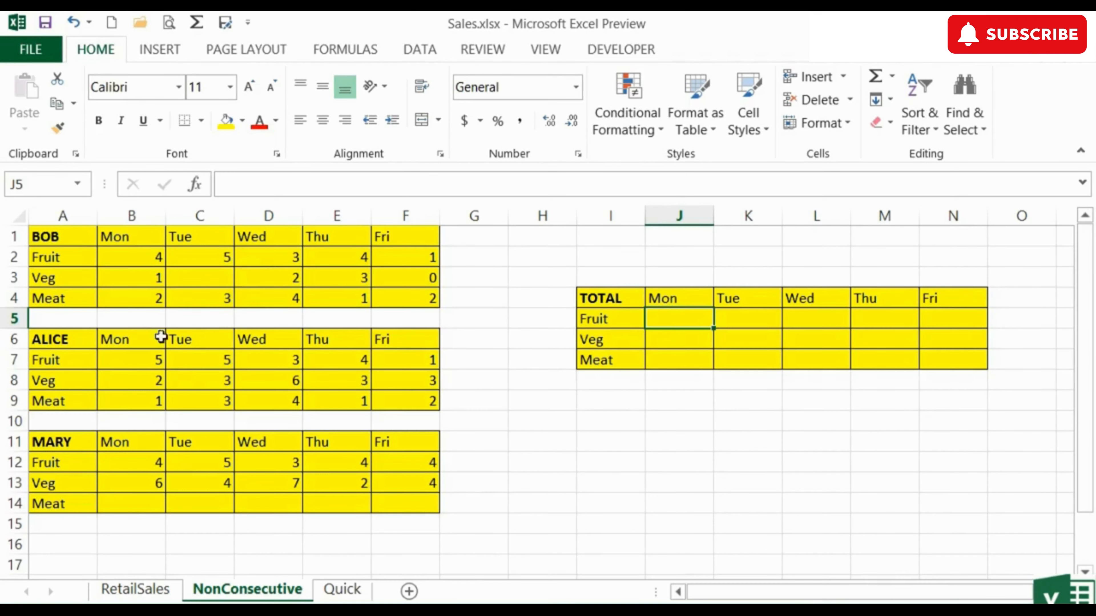
pyautogui.click(143, 467)
pyautogui.click(152, 368)
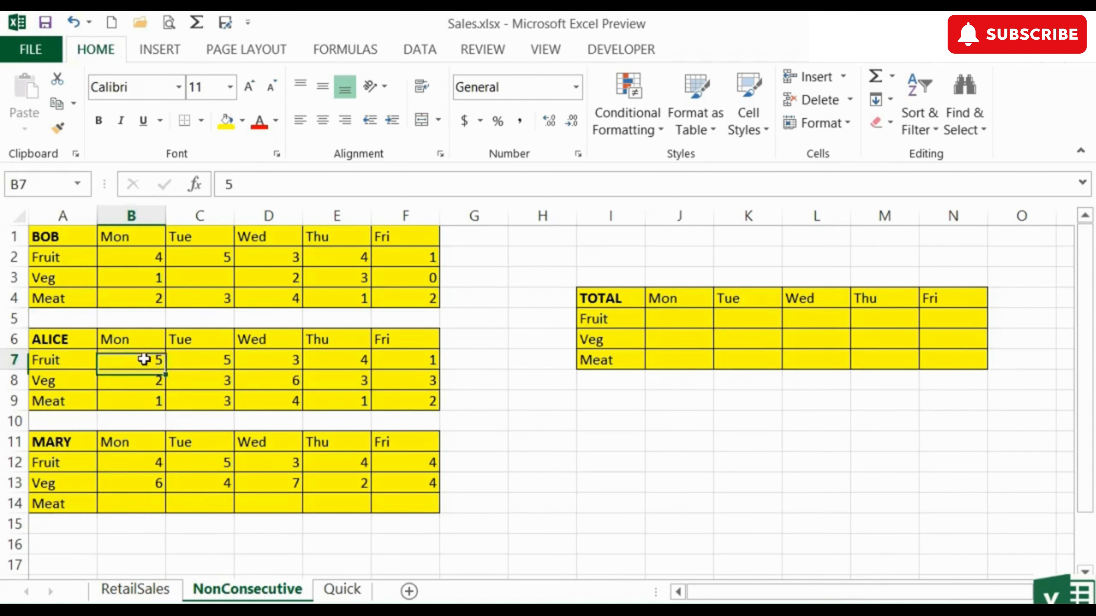
pyautogui.click(139, 256)
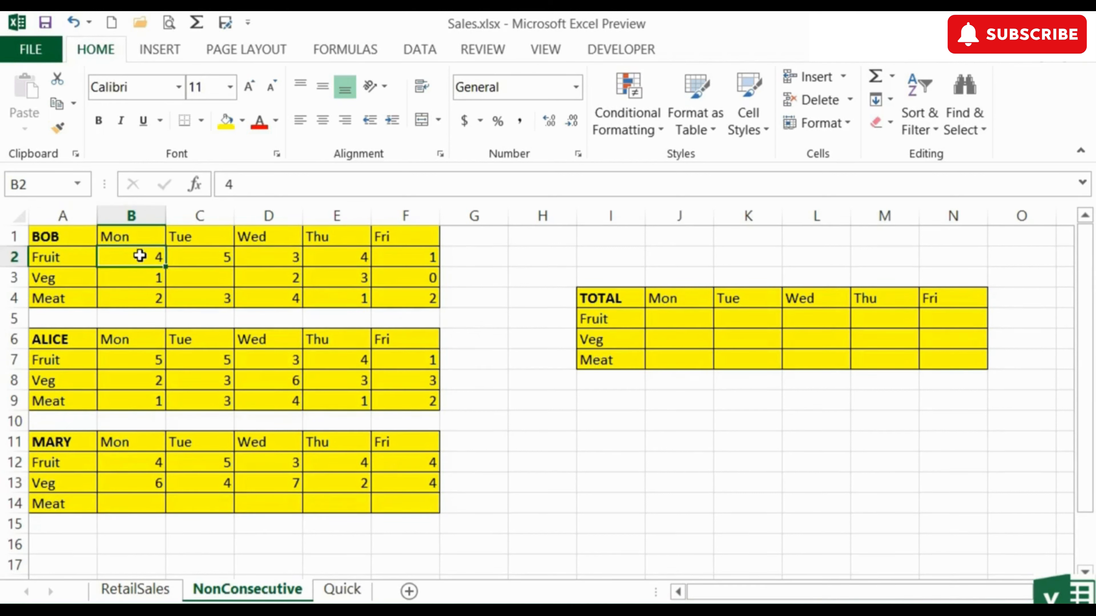
pyautogui.moveTo(140, 256); pyautogui.dragTo(128, 458)
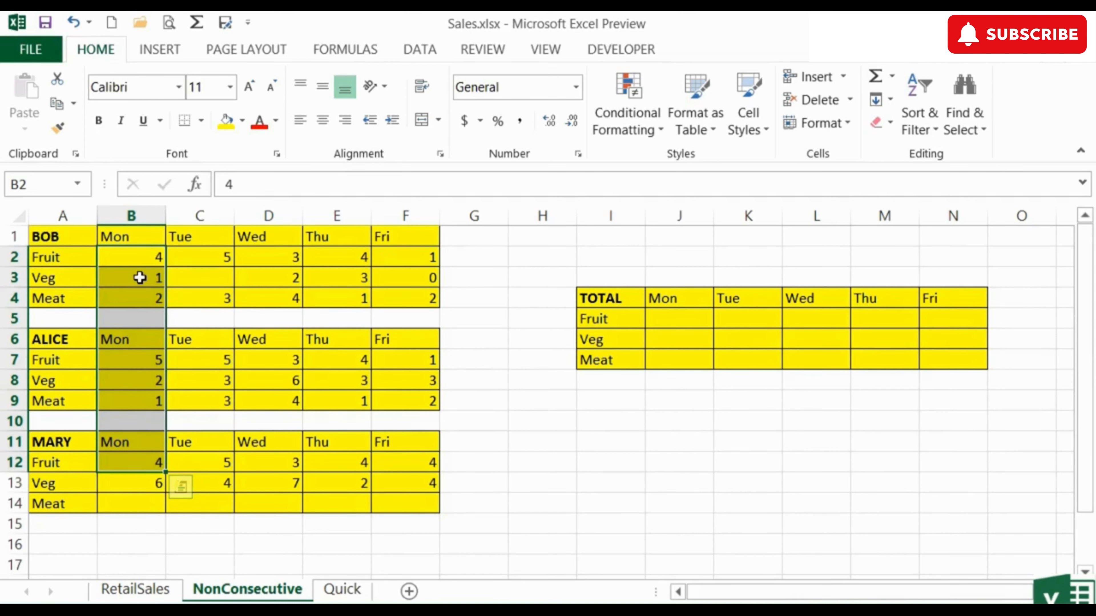
# Step: Enter a SUM formula in J5 that totals Monday's Fruit from the non-consecutive cells B2, B7 and B12
pyautogui.click(685, 322)
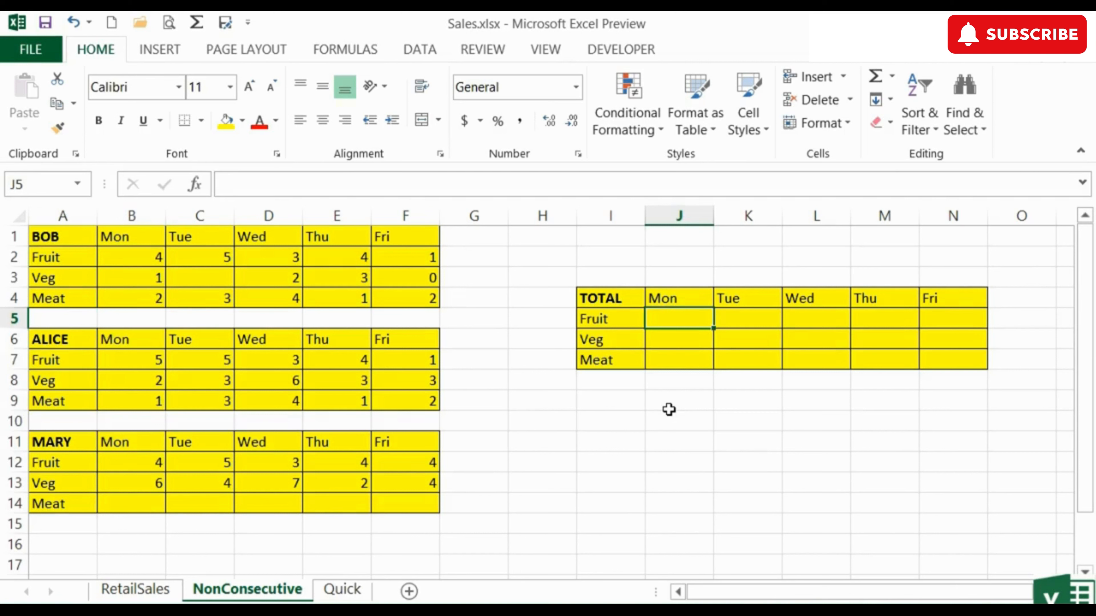
pyautogui.write('=s')
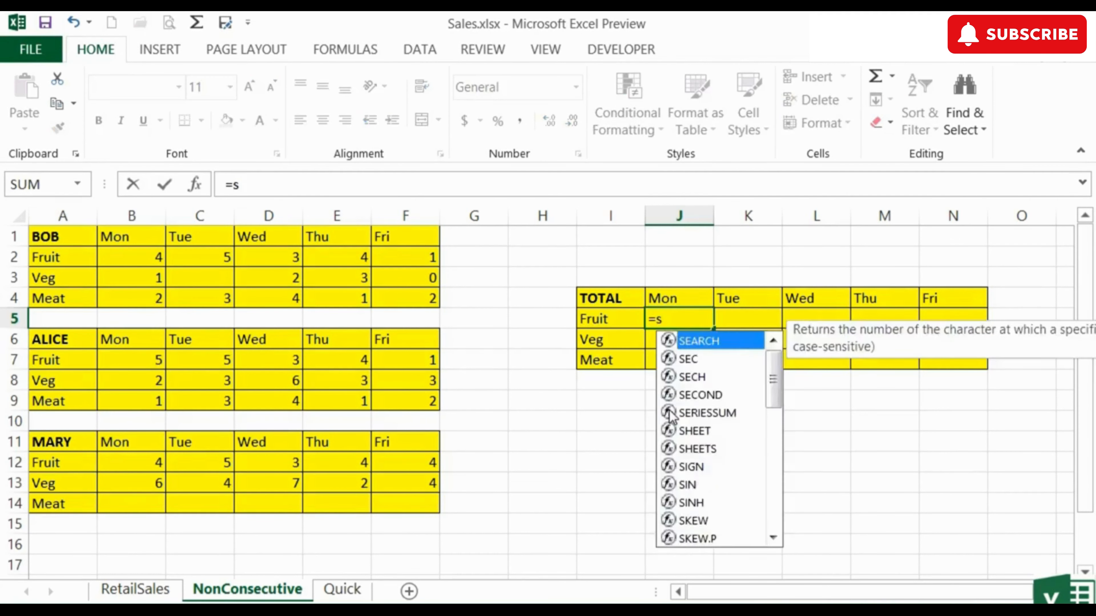
pyautogui.write('um(')
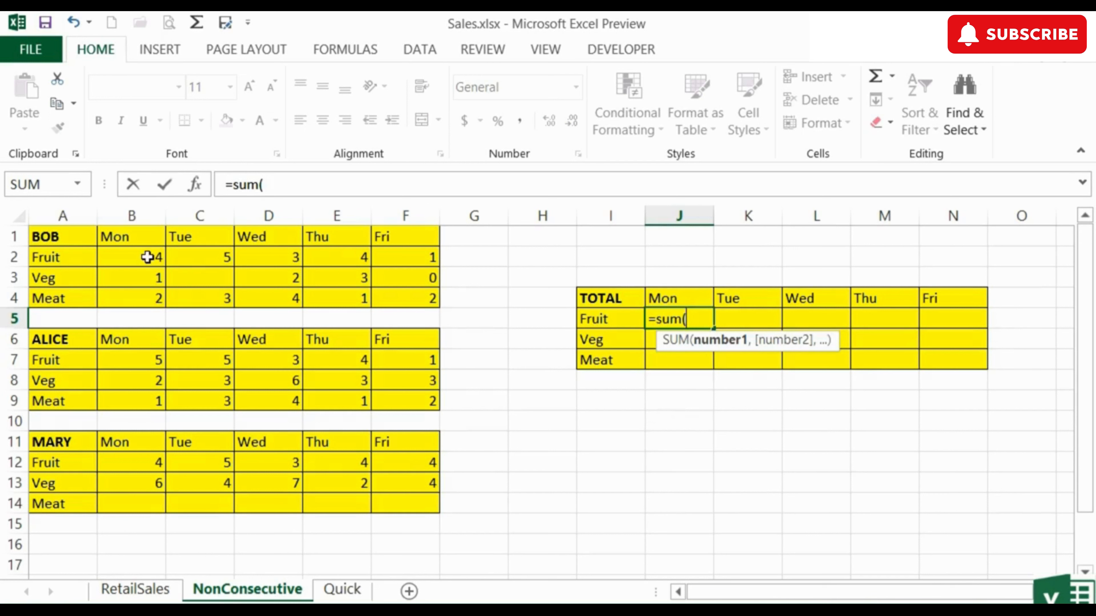
pyautogui.click(148, 257)
pyautogui.write(',')
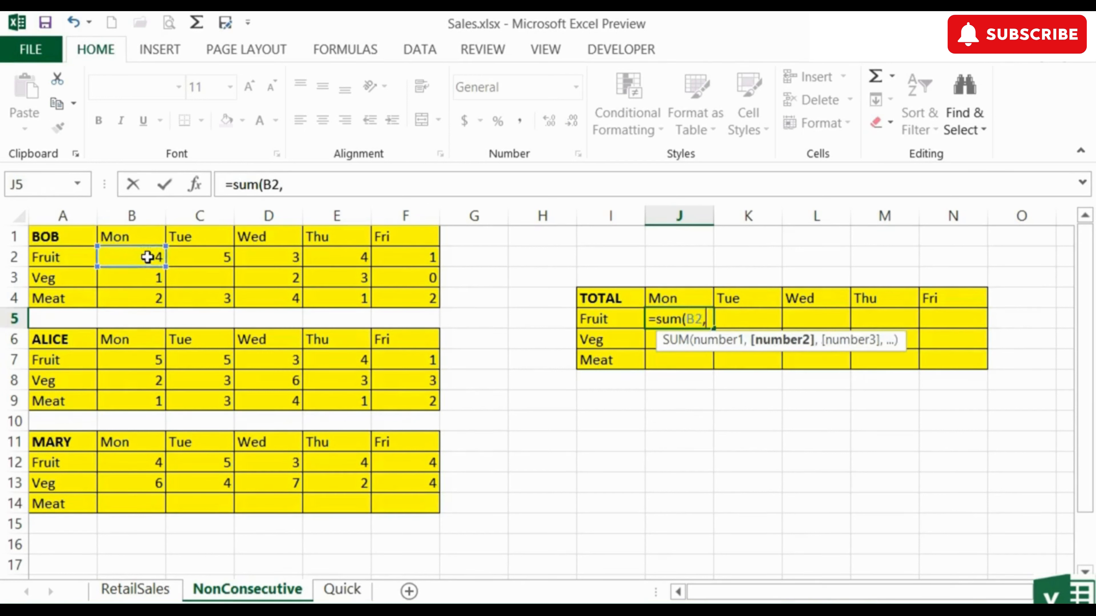
pyautogui.click(149, 360)
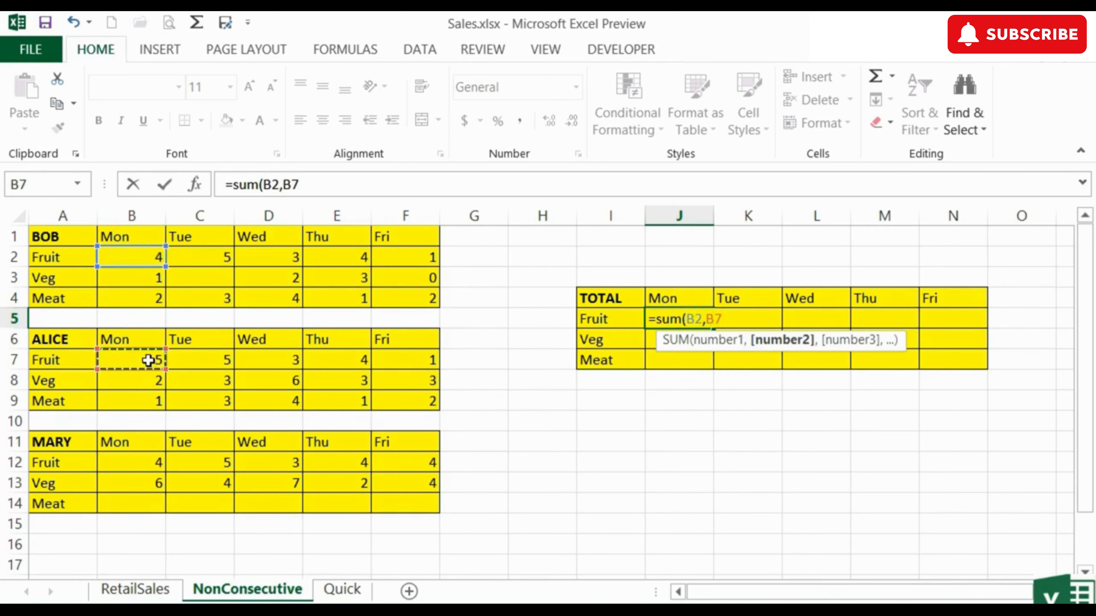
pyautogui.write(',')
pyautogui.click(136, 461)
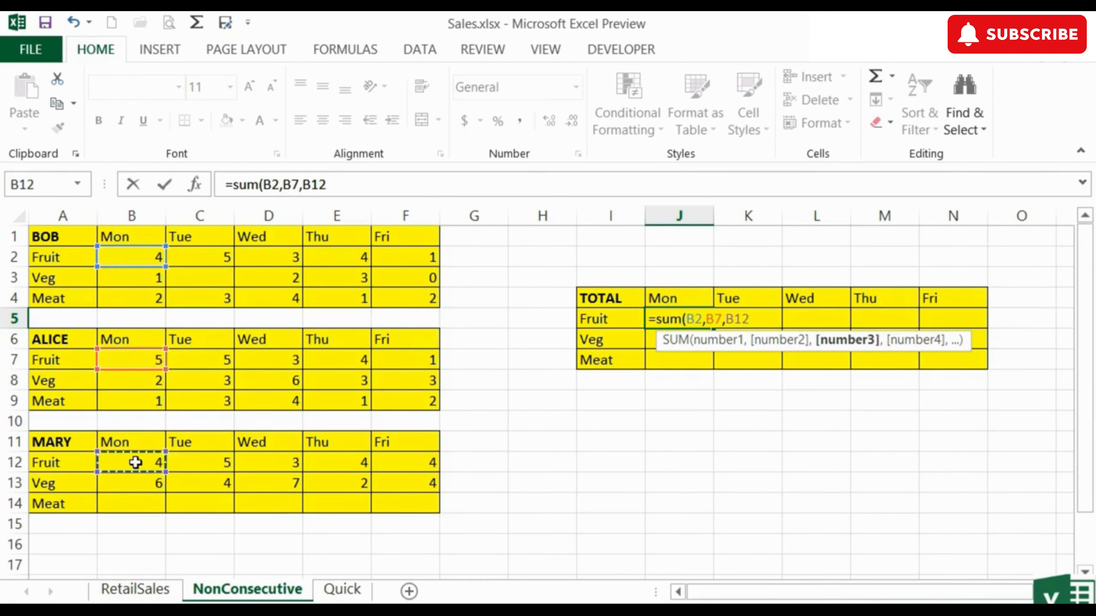
pyautogui.press('Return')
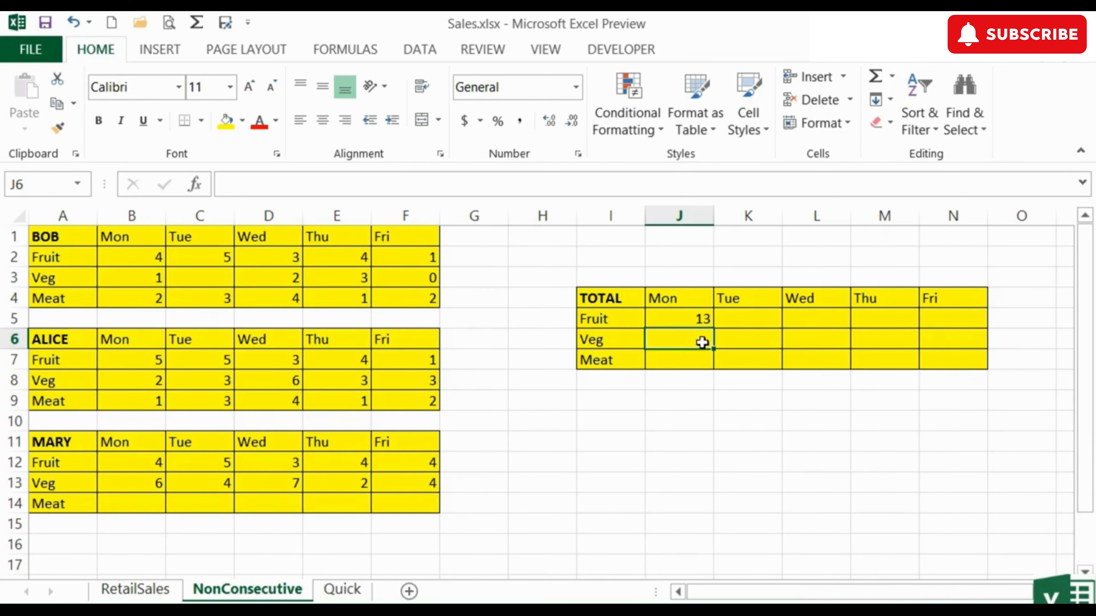
# Step: Enter a SUM formula in J6 that totals Monday's Veg from cells B3, B8 and B13
pyautogui.write('=sum(')
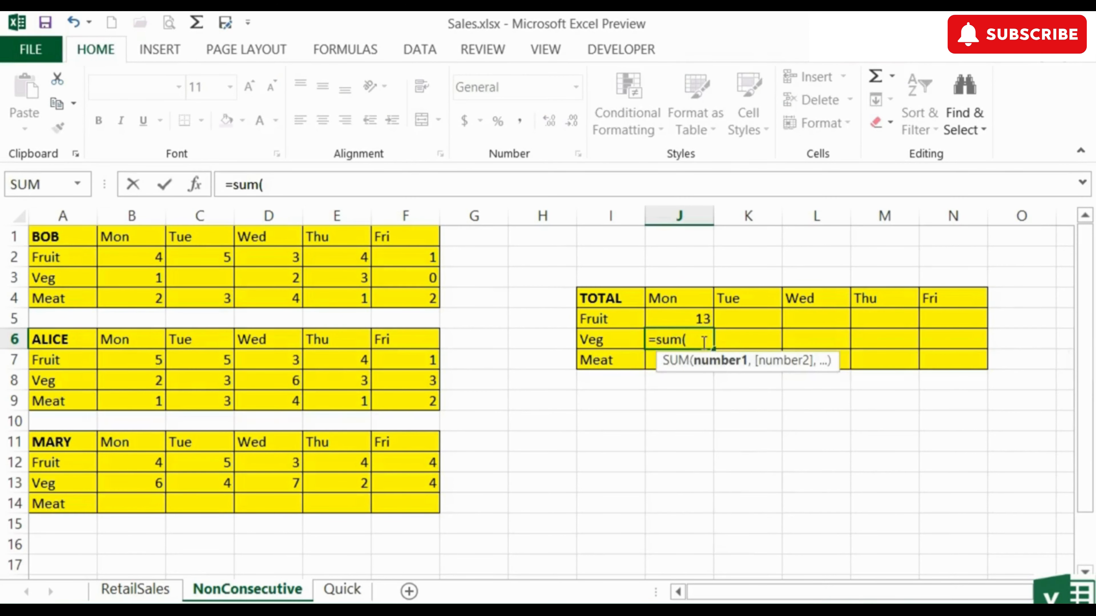
pyautogui.click(132, 279)
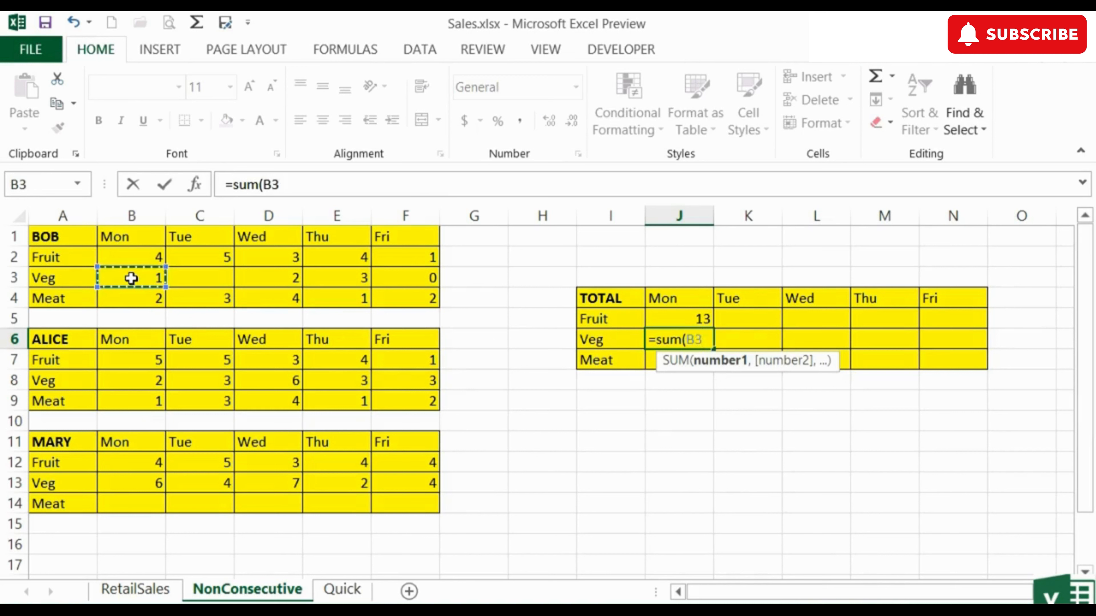
pyautogui.write(',')
pyautogui.click(130, 379)
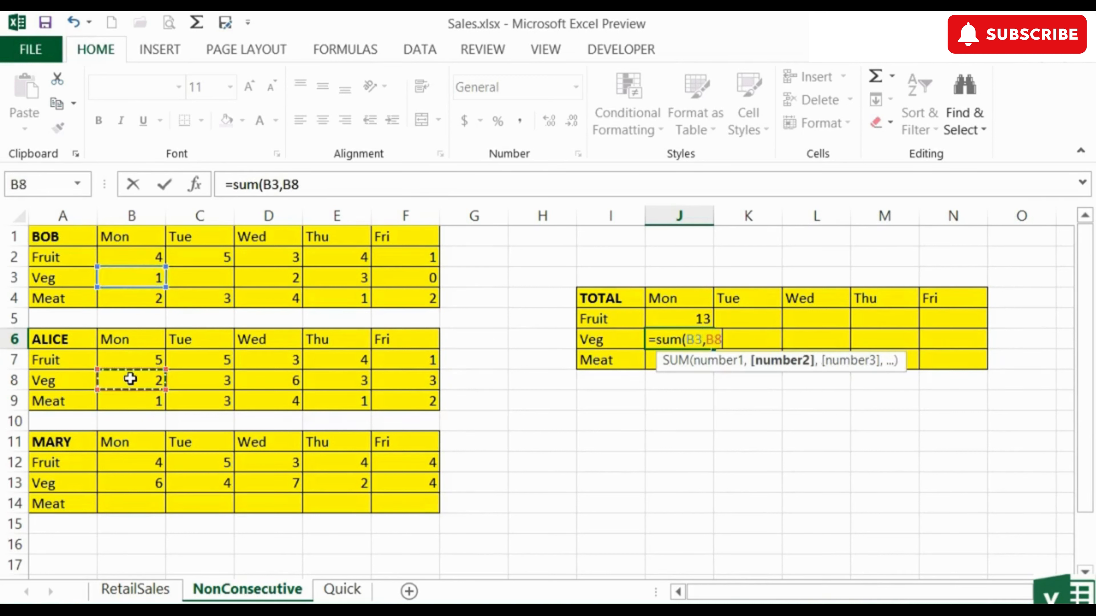
pyautogui.write(',')
pyautogui.click(143, 485)
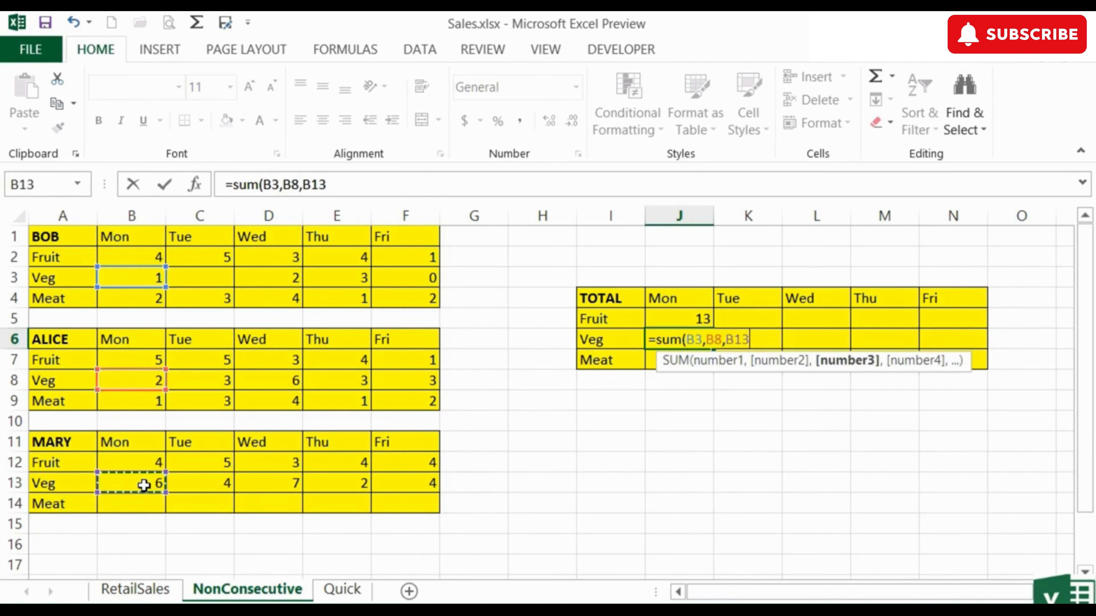
pyautogui.press('Return')
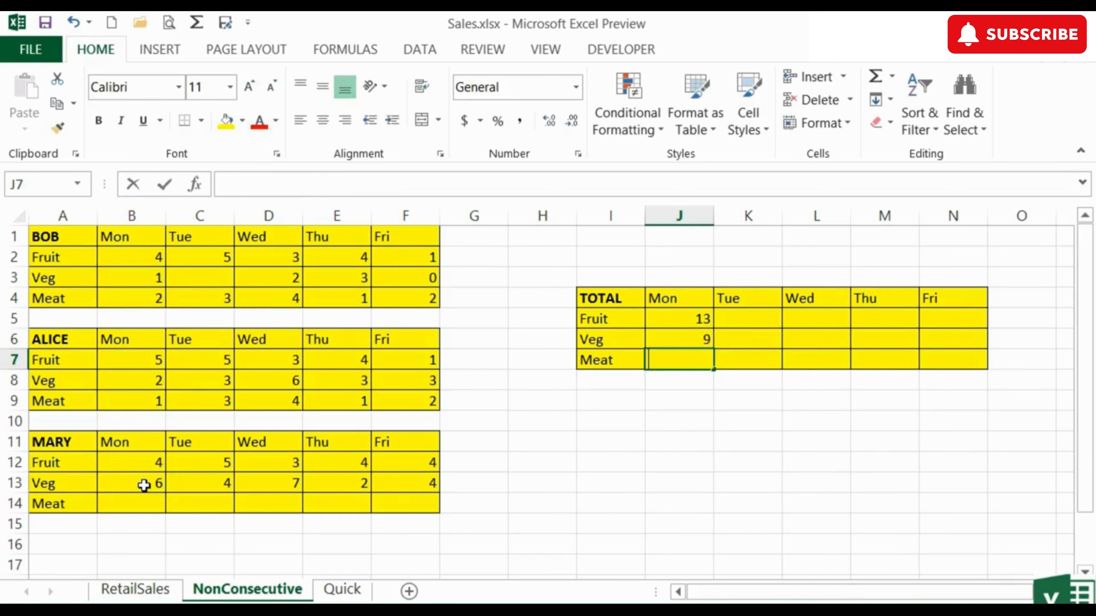
# Step: Enter a SUM formula in J7 that totals Monday's Meat from B4, B9 and the empty cell B14
pyautogui.write('=sum(')
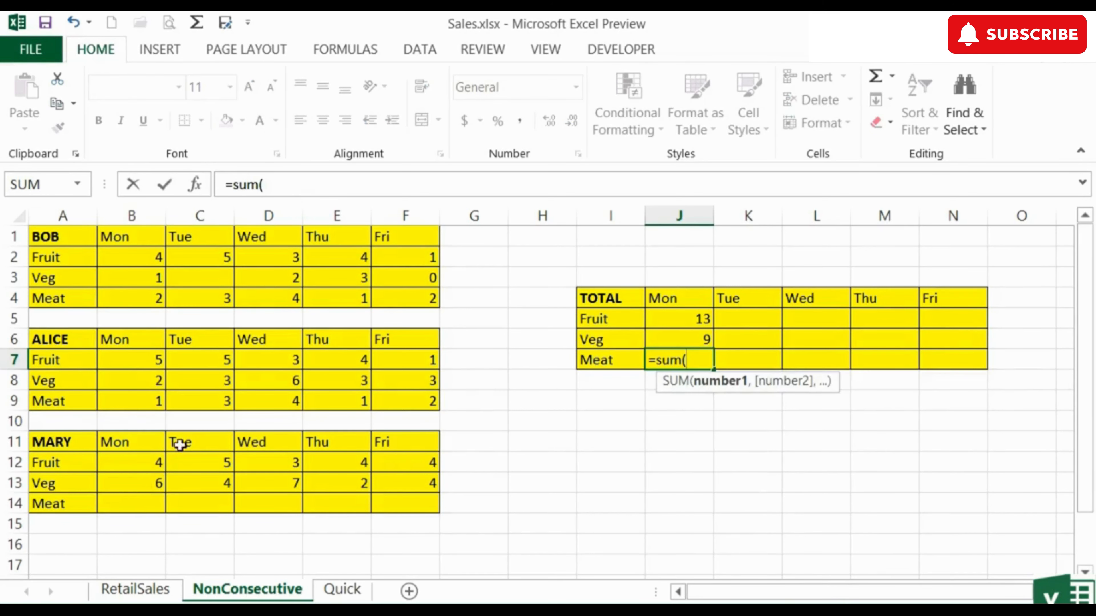
pyautogui.click(143, 254)
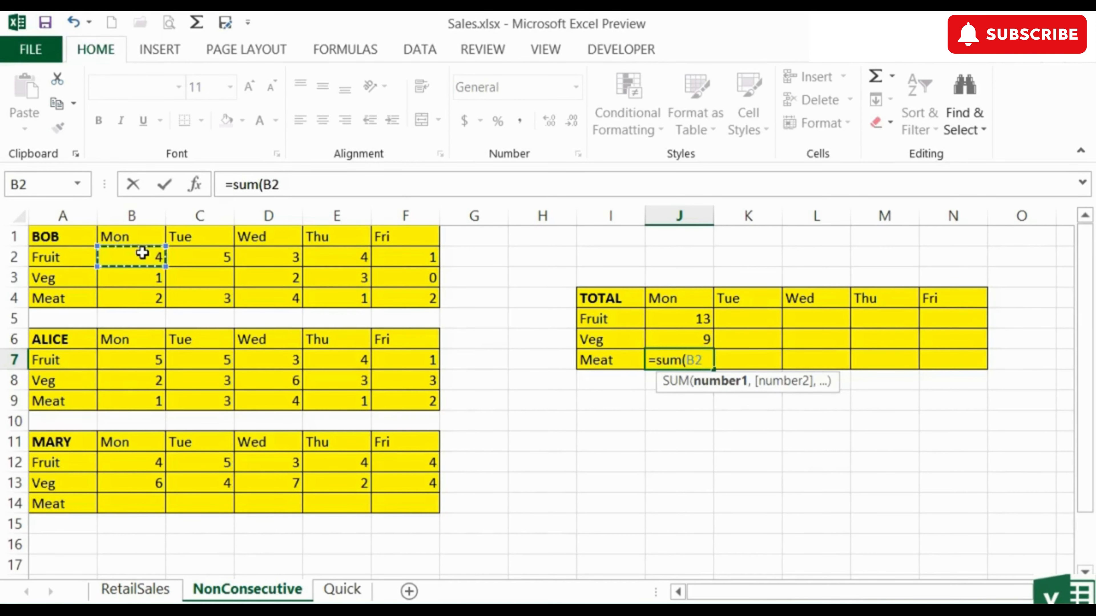
pyautogui.click(135, 298)
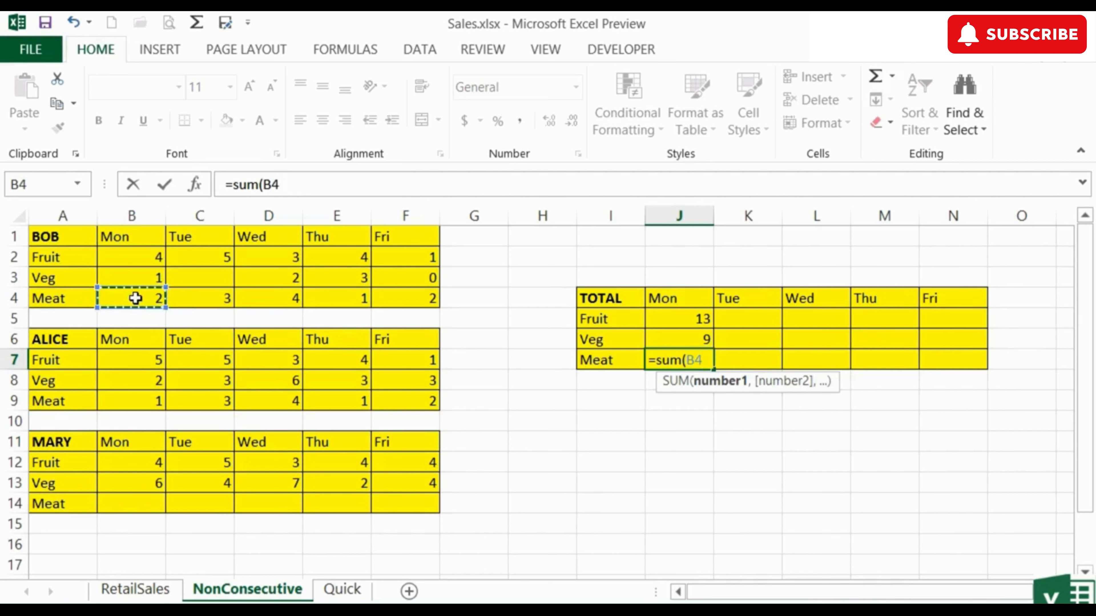
pyautogui.write(',')
pyautogui.click(144, 398)
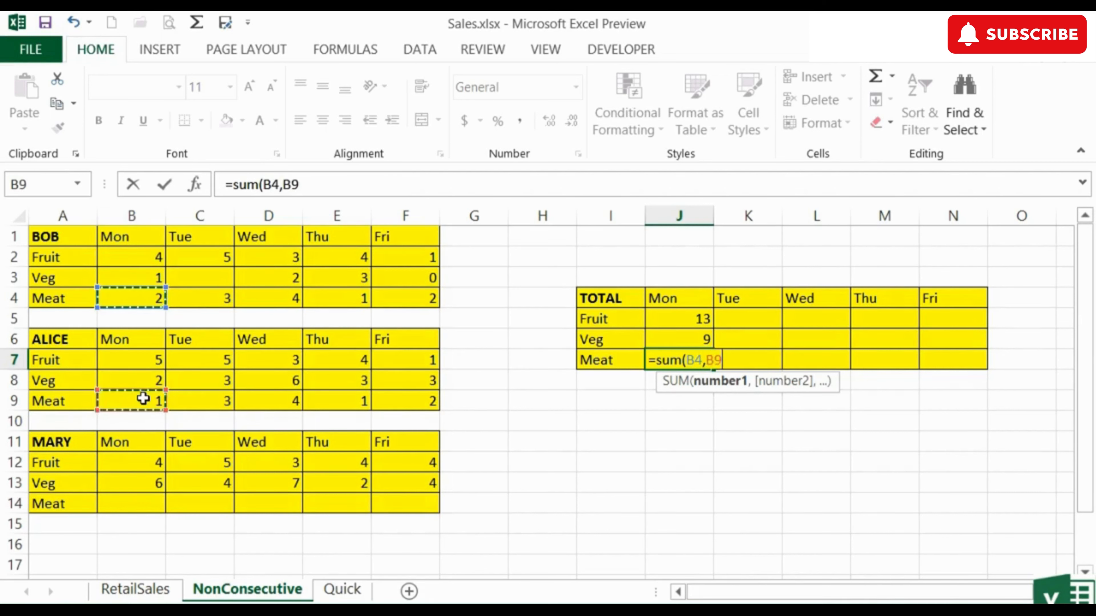
pyautogui.write(',')
pyautogui.click(134, 504)
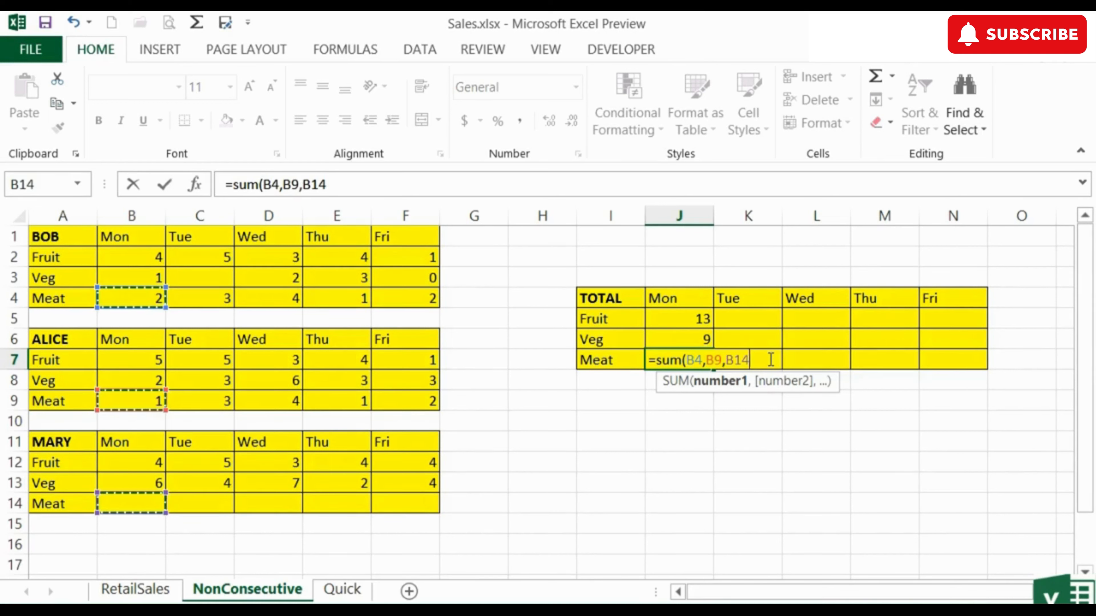
pyautogui.press('Return')
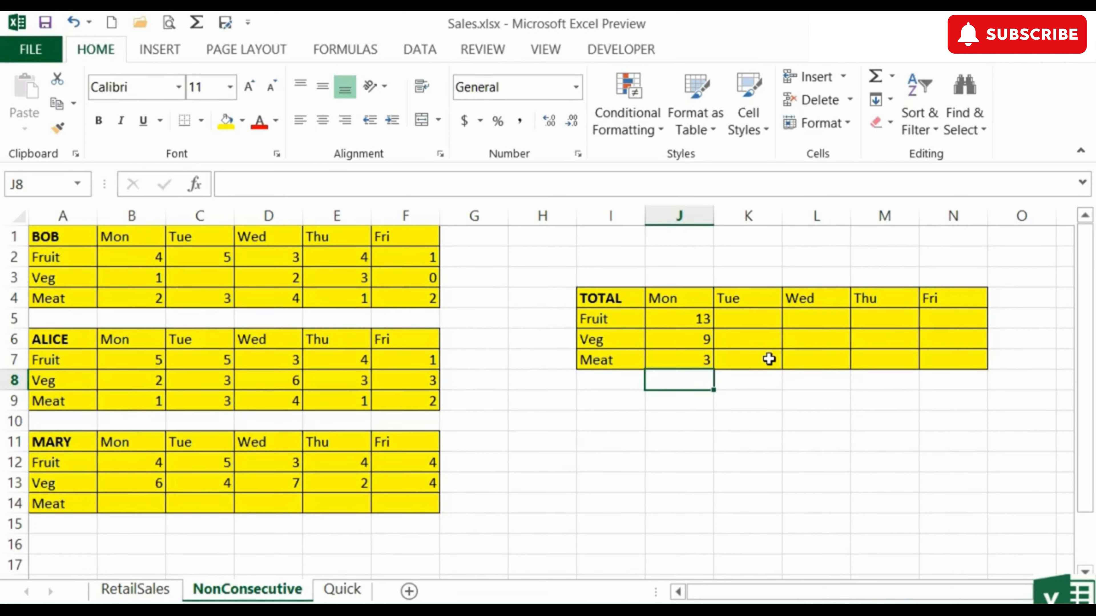
# Step: Open the Quick sheet and apply AutoSum to B2:J9 to fill its TOTAL row and column at once
pyautogui.click(346, 588)
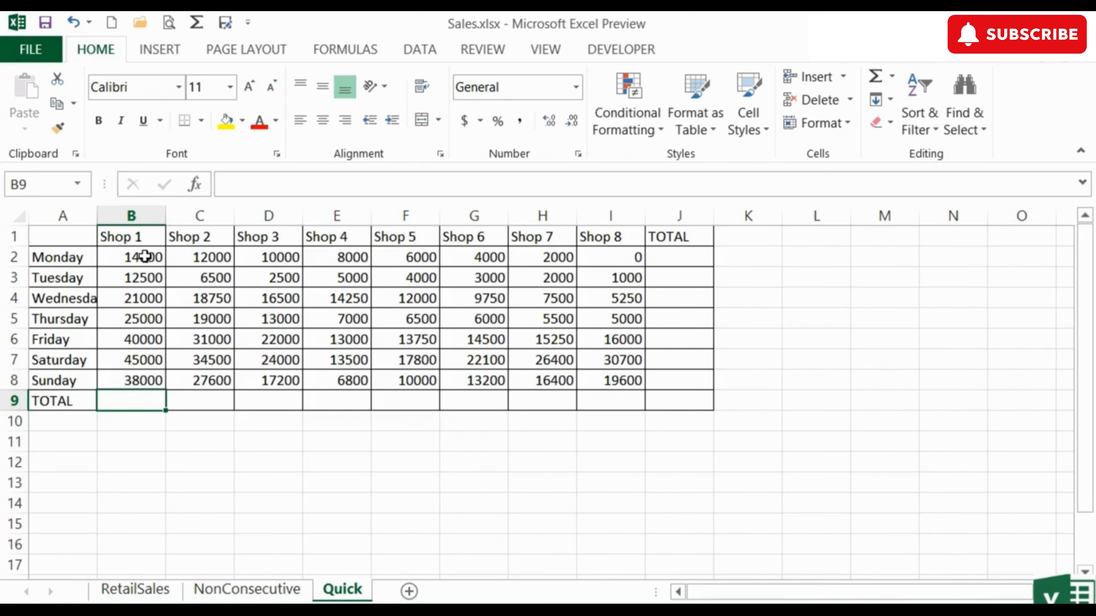
pyautogui.moveTo(144, 257)
pyautogui.mouseDown()
pyautogui.moveTo(244, 338)
pyautogui.moveTo(655, 381)
pyautogui.moveTo(658, 401)
pyautogui.mouseUp()
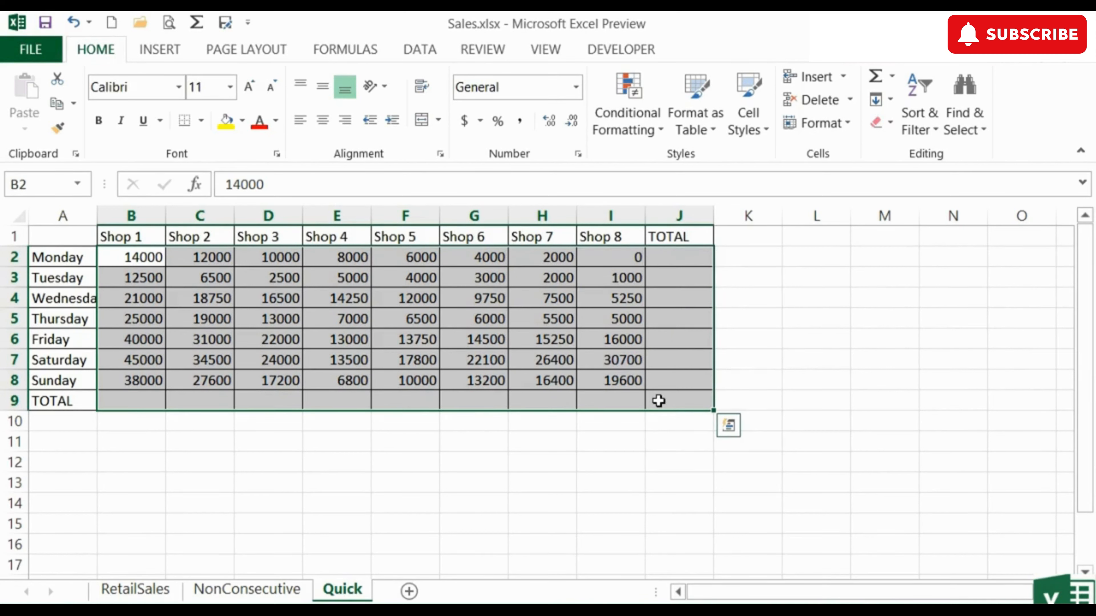
pyautogui.click(876, 85)
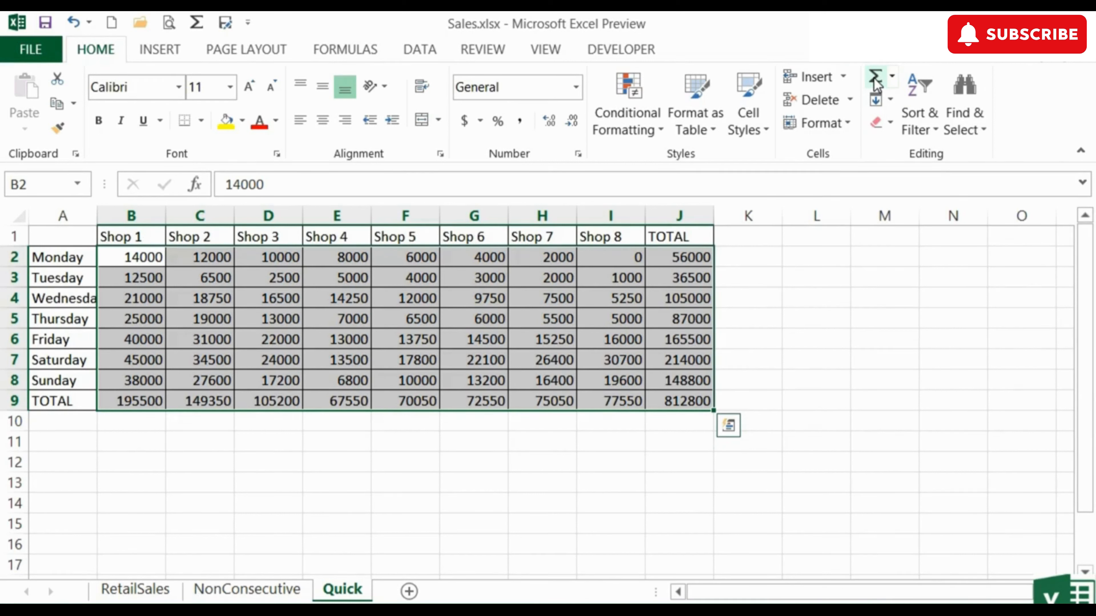
# Step: Check the TOTAL column formulas in J2 through J7 and undo the AutoSum
pyautogui.click(678, 256)
pyautogui.click(682, 277)
pyautogui.click(687, 297)
pyautogui.click(688, 319)
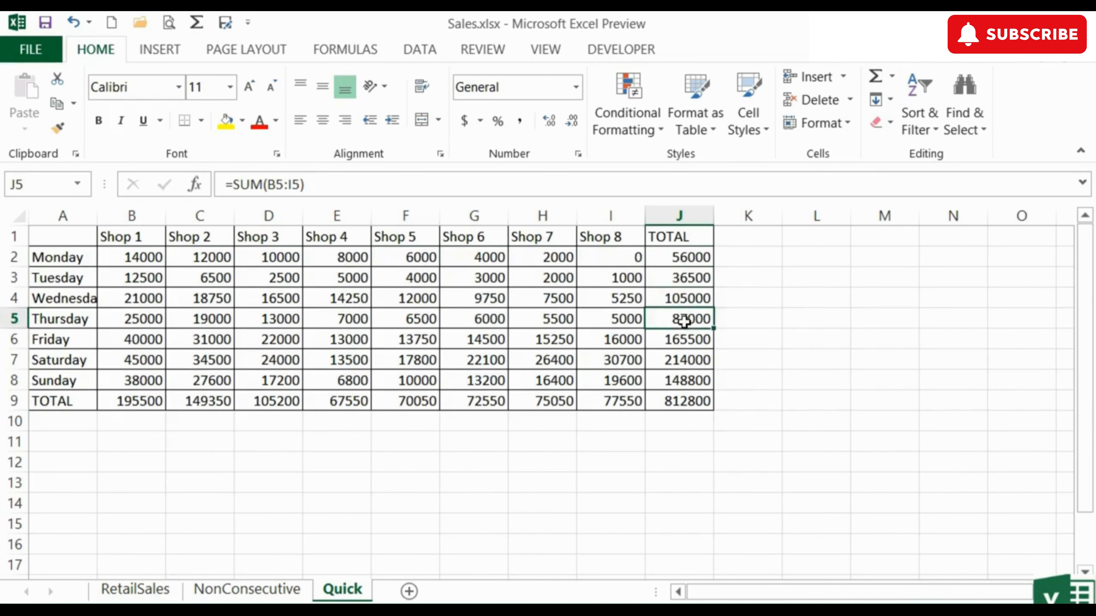
pyautogui.click(686, 340)
pyautogui.click(686, 360)
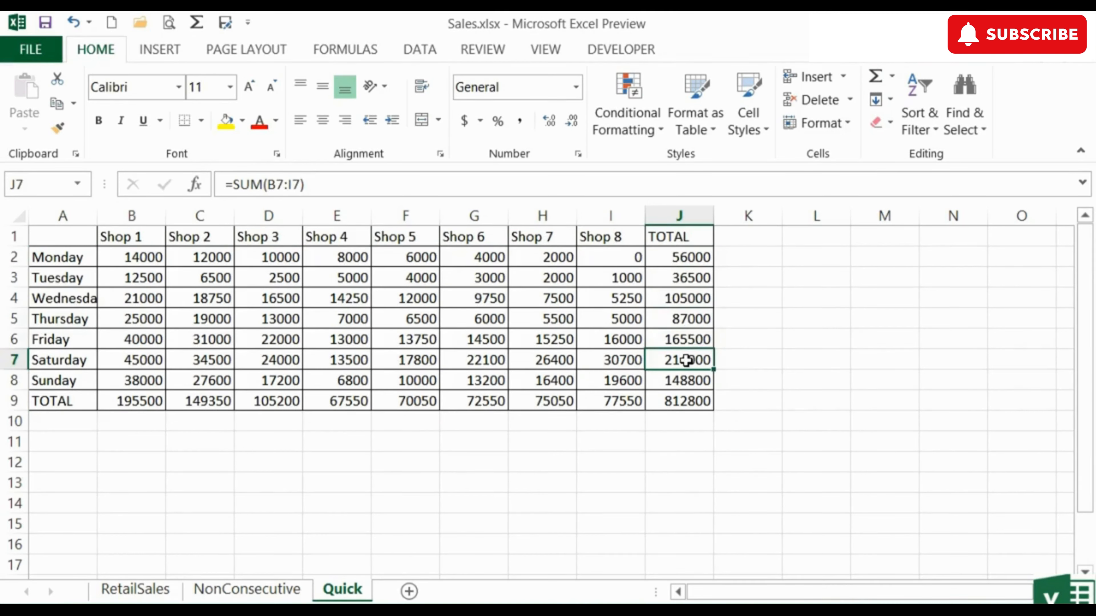
pyautogui.hotkey('ctrl', 'z')
# Step: Try AutoSum on B2:I8 without the TOTAL cells selected, and undo it
pyautogui.moveTo(145, 258); pyautogui.dragTo(606, 378)
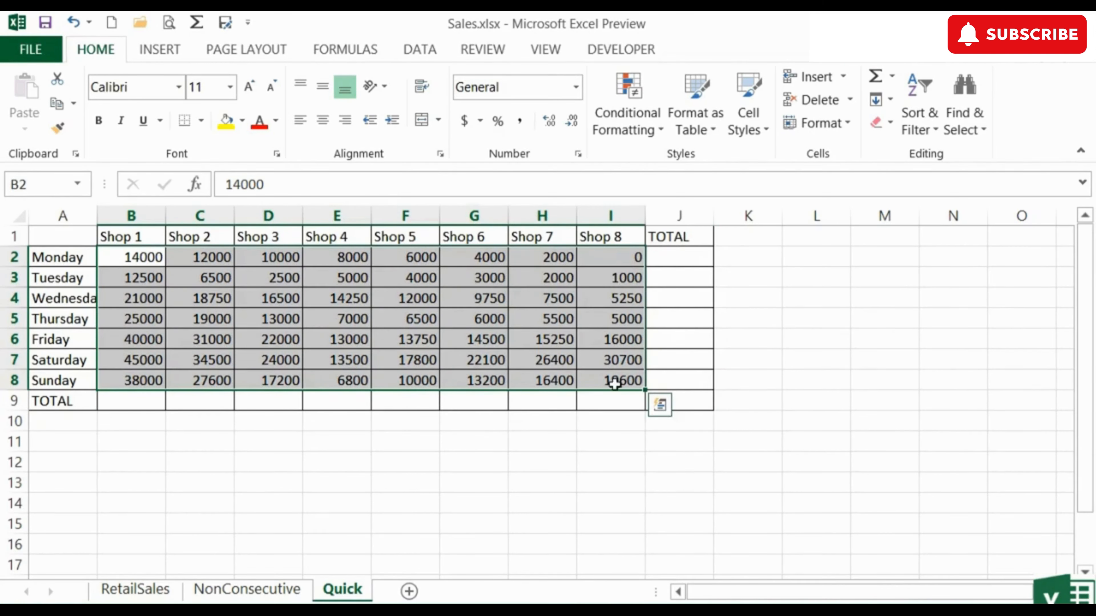
pyautogui.click(875, 80)
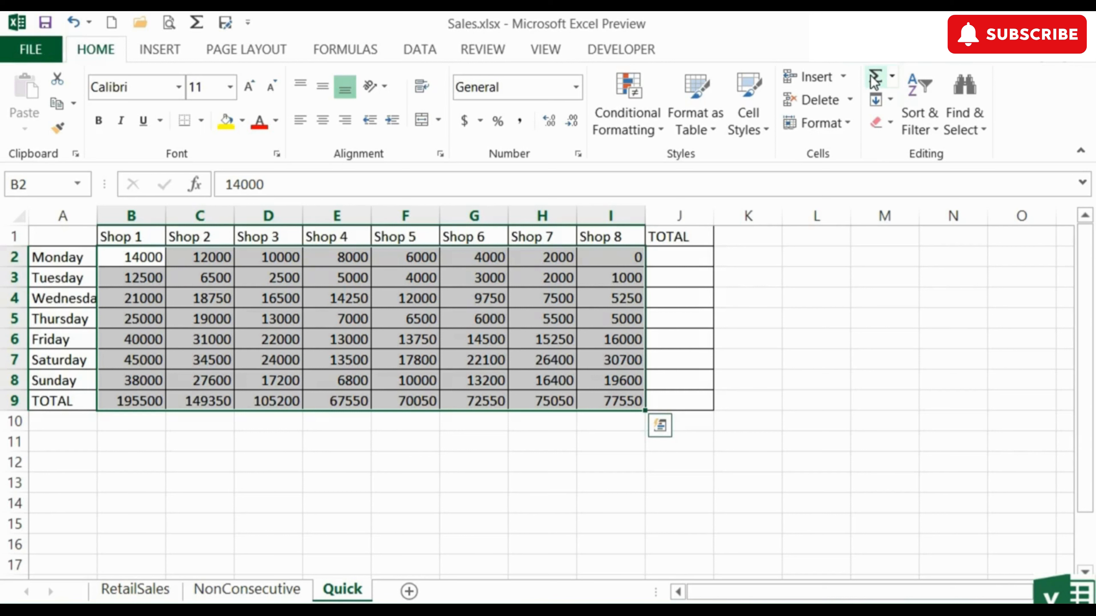
pyautogui.hotkey('ctrl', 'z')
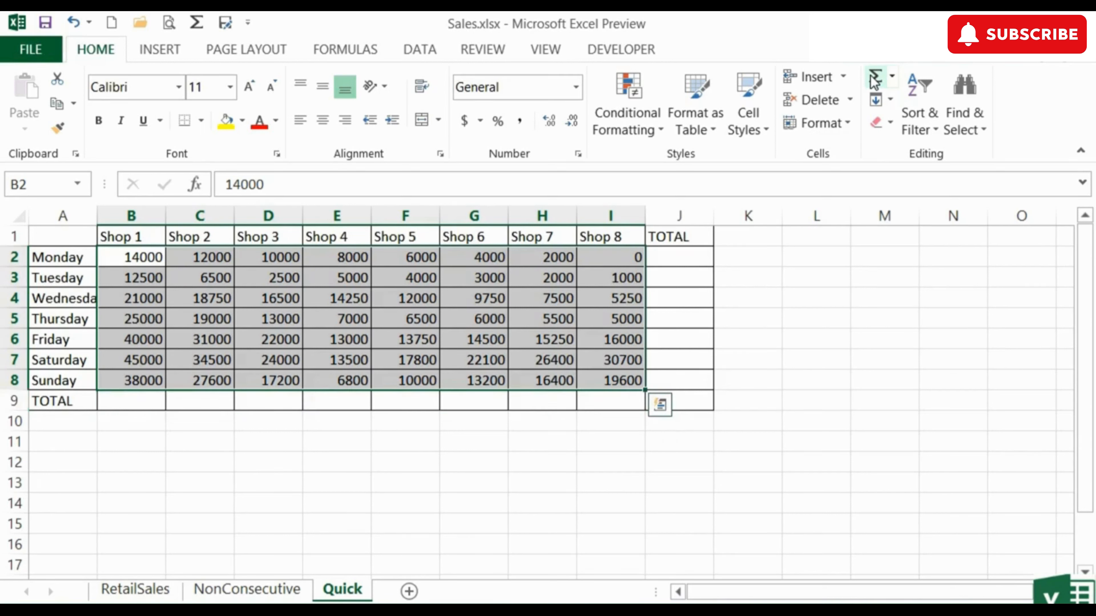
# Step: Extend the selection to B2:J9, including the empty TOTAL row and column, and apply AutoSum
pyautogui.keyDown('shift'); pyautogui.click(696, 407); pyautogui.keyUp('shift')
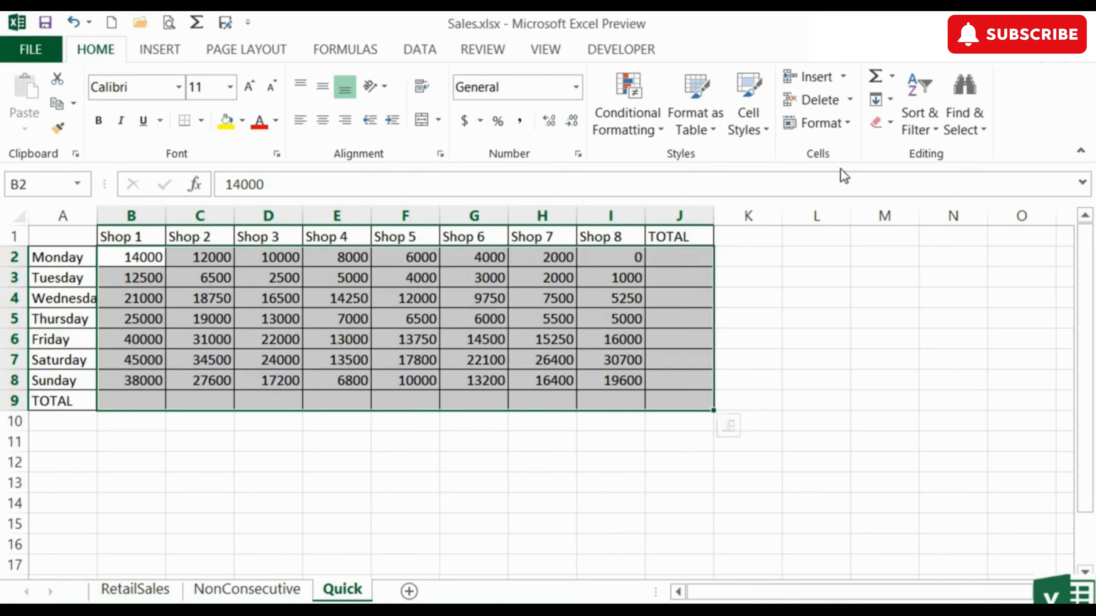
pyautogui.click(876, 80)
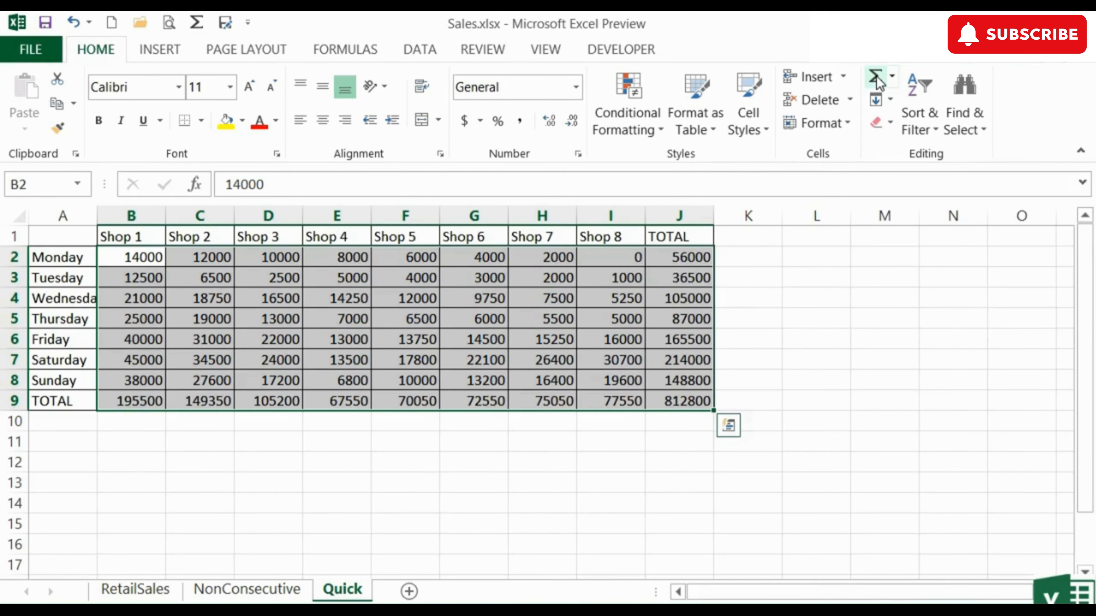